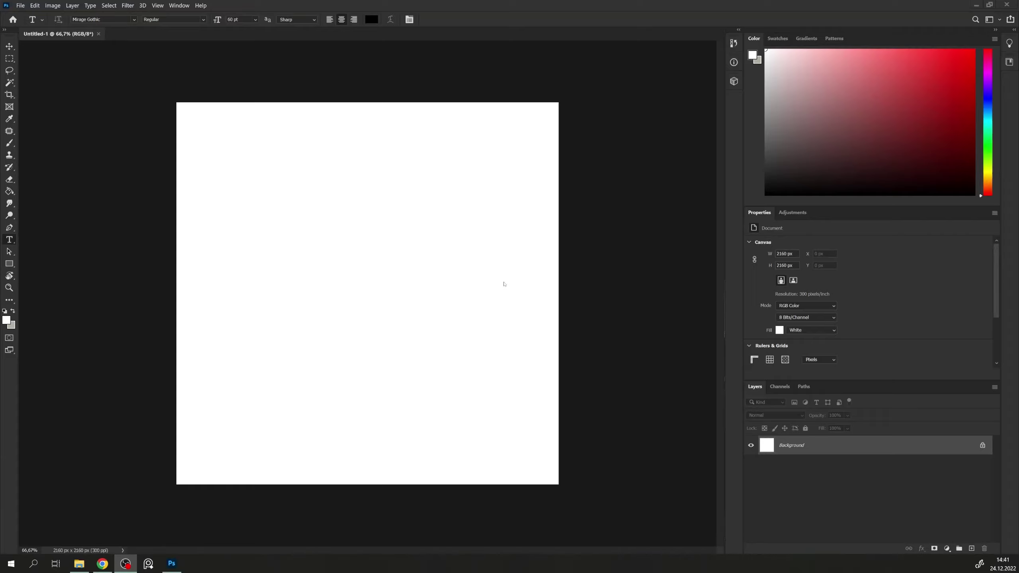
- Add a centred black text box reading "laliett" in Mirage Gothic at 60 pt in the middle of the canvas
left_click_drag(273, 238, 505, 360)
type("laliett")
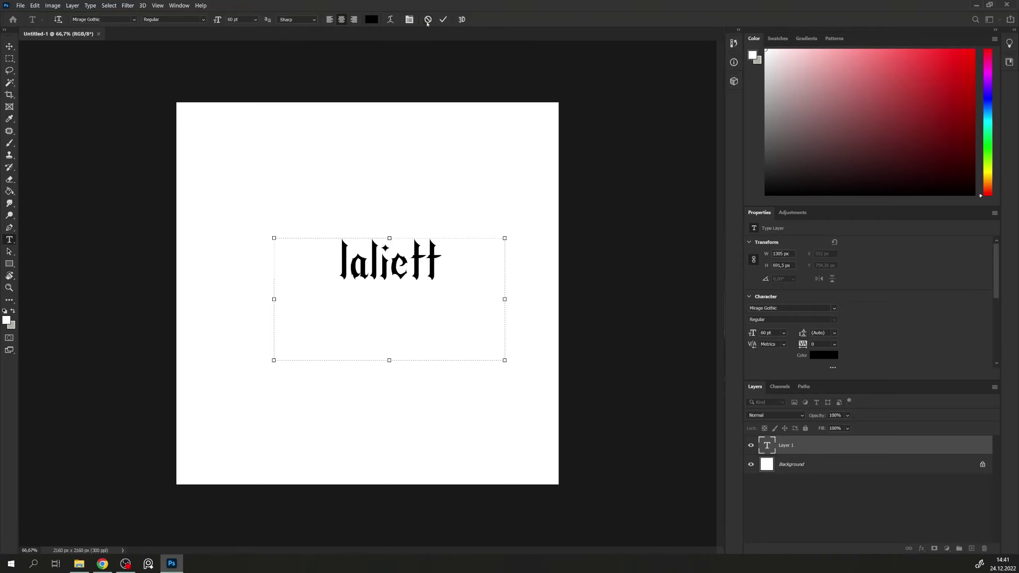
left_click(443, 19)
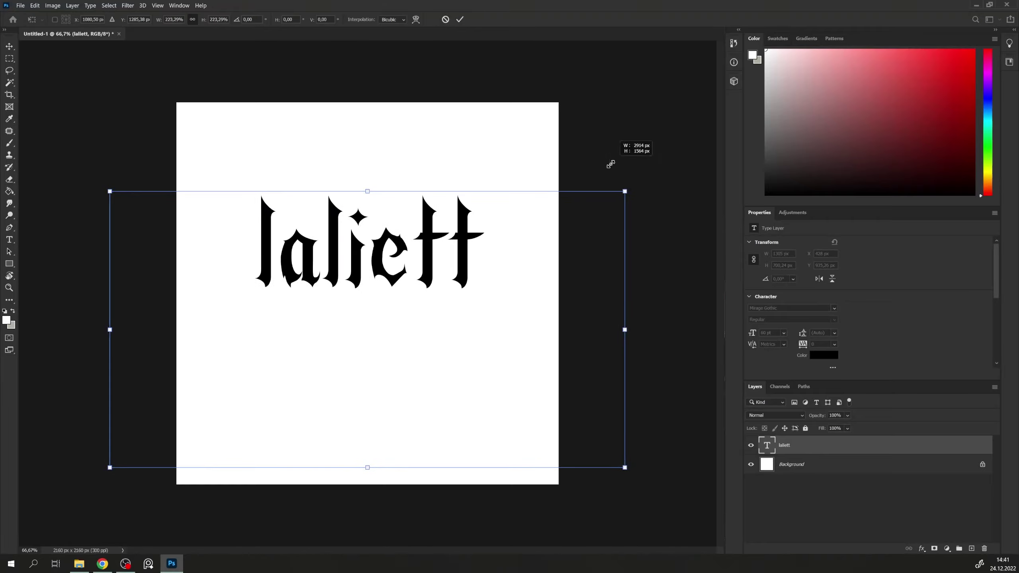
- Scale the text to about 324% so it spans most of the canvas width, and nudge it into the centre
left_click_drag(505, 250, 516, 278)
left_click_drag(609, 244, 699, 161)
left_click_drag(574, 249, 587, 278)
left_click_drag(378, 215, 378, 208)
left_click_drag(441, 256, 434, 257)
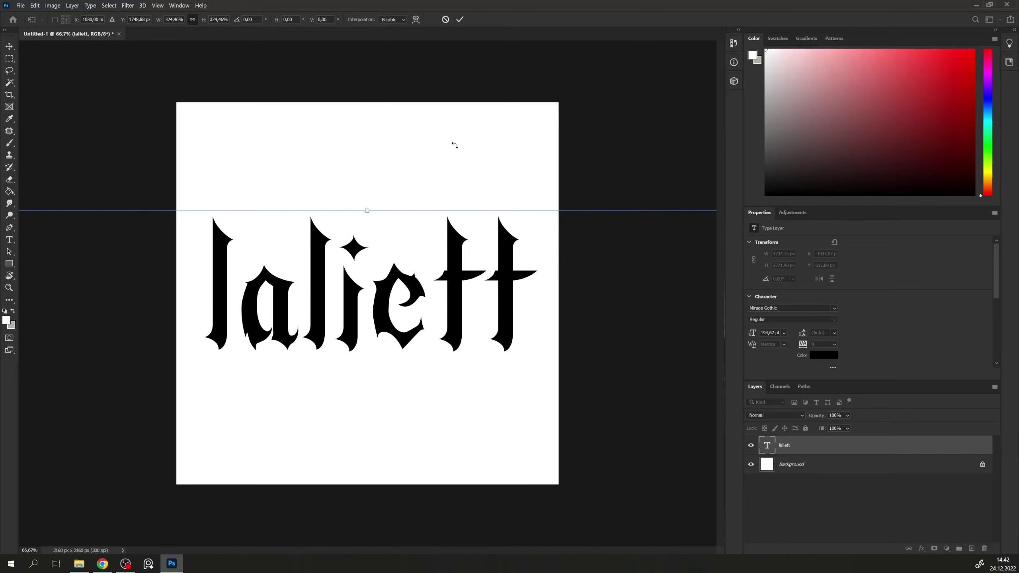
left_click(459, 19)
left_click_drag(401, 326, 405, 325)
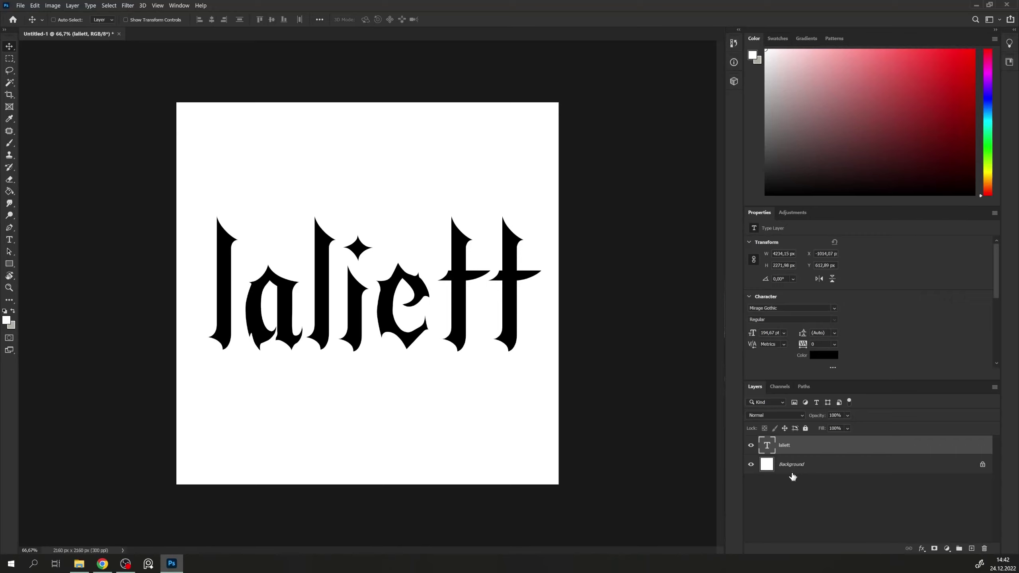
- Stamp all visible layers into a new layer and invert its colours to get white text on black
key("ctrl+shift+alt+e")
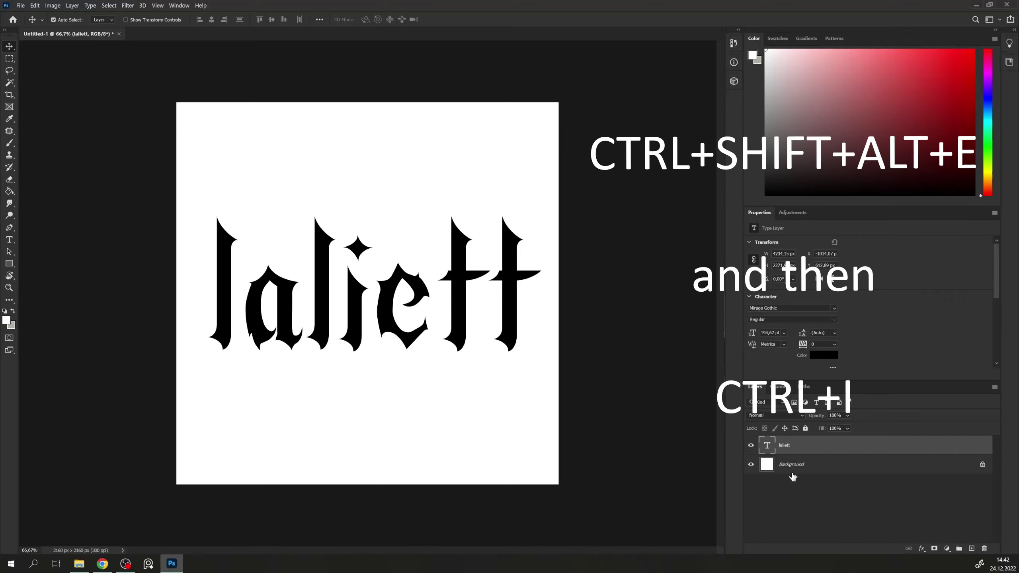
key("ctrl+shift+alt+e")
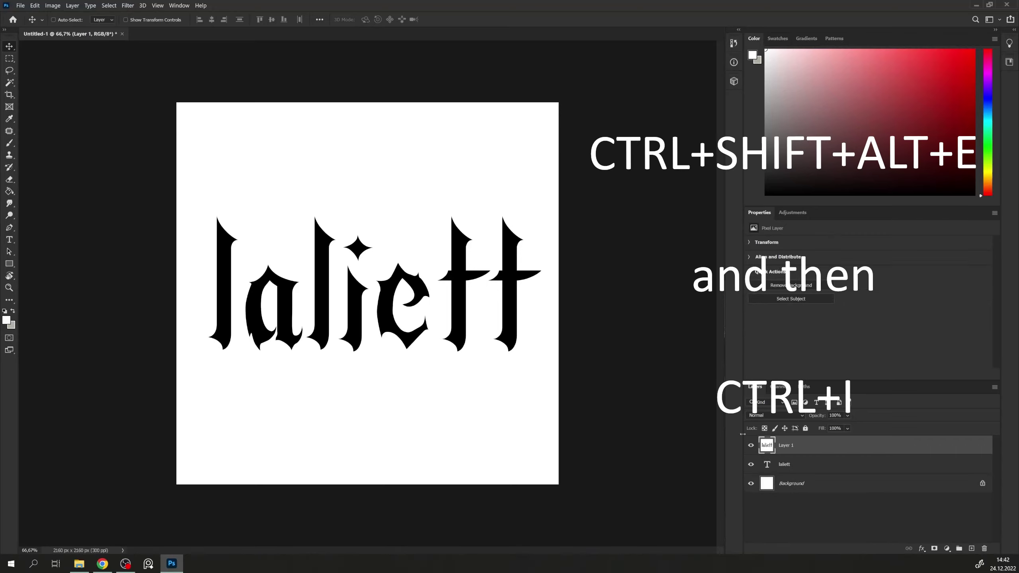
key("ctrl+i")
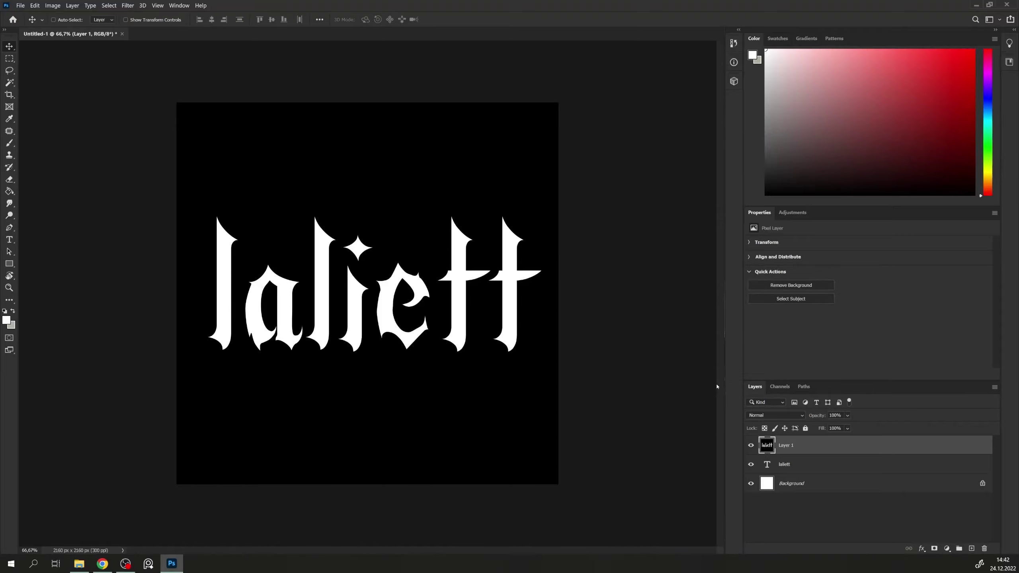
- Save the inverted image as Untitled-1 in BMP format
key("ctrl+s")
left_click_drag(411, 143, 398, 142)
left_click(455, 371)
left_click(111, 383)
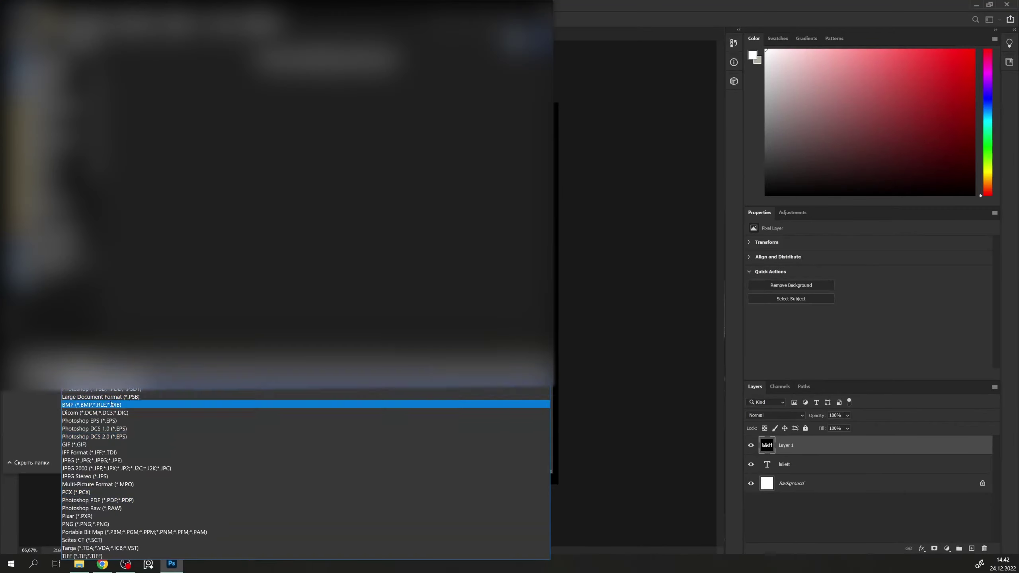
left_click(101, 396)
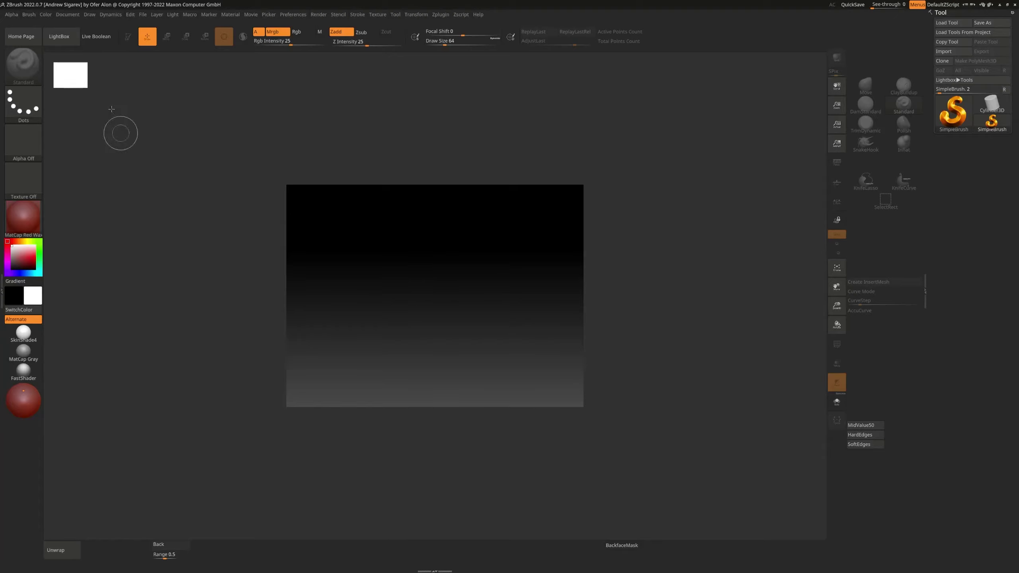
- Switch to ZBrush and create a new document with automatic window-size fitting enabled
left_click(88, 14)
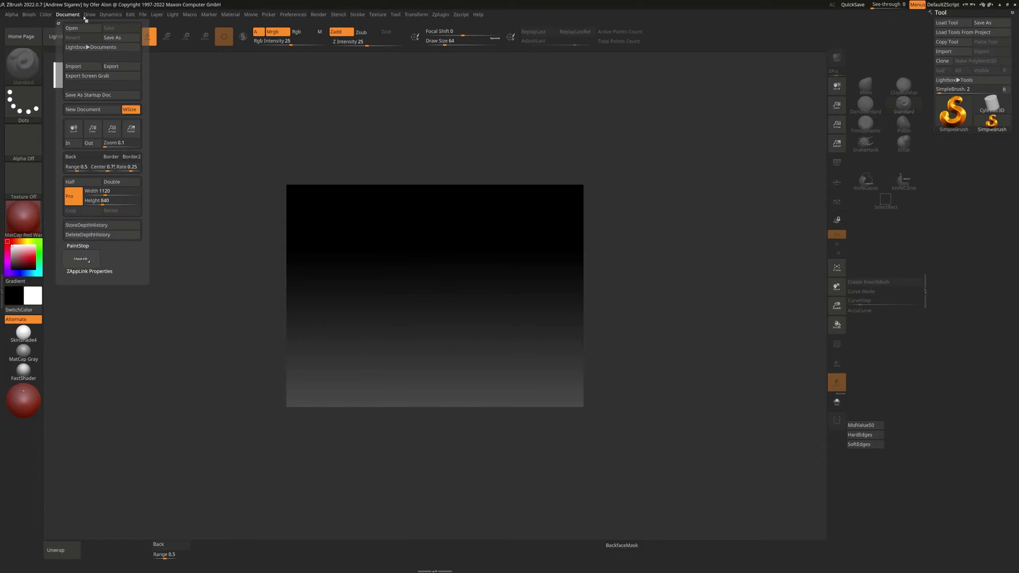
left_click(67, 15)
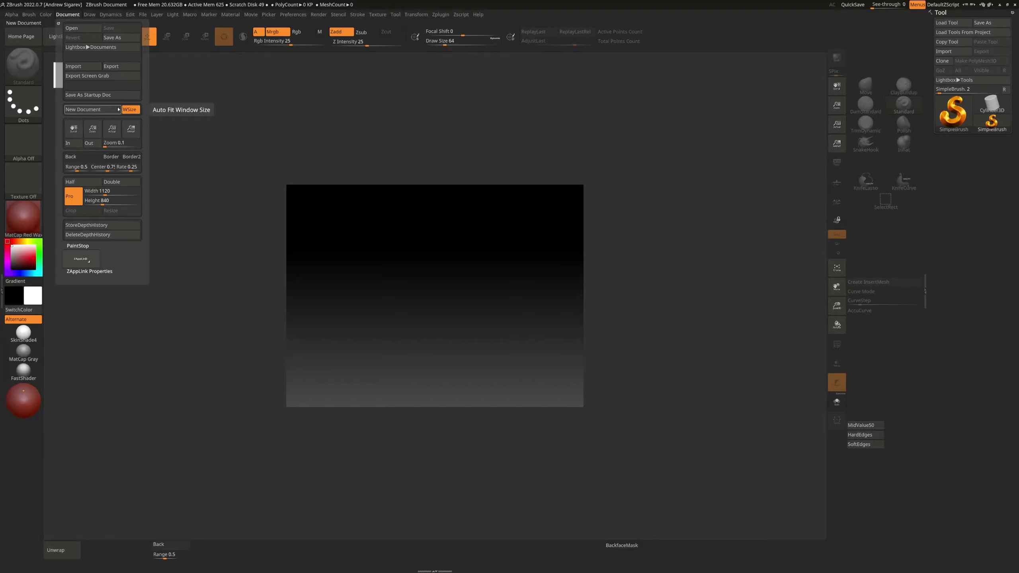
left_click(90, 110)
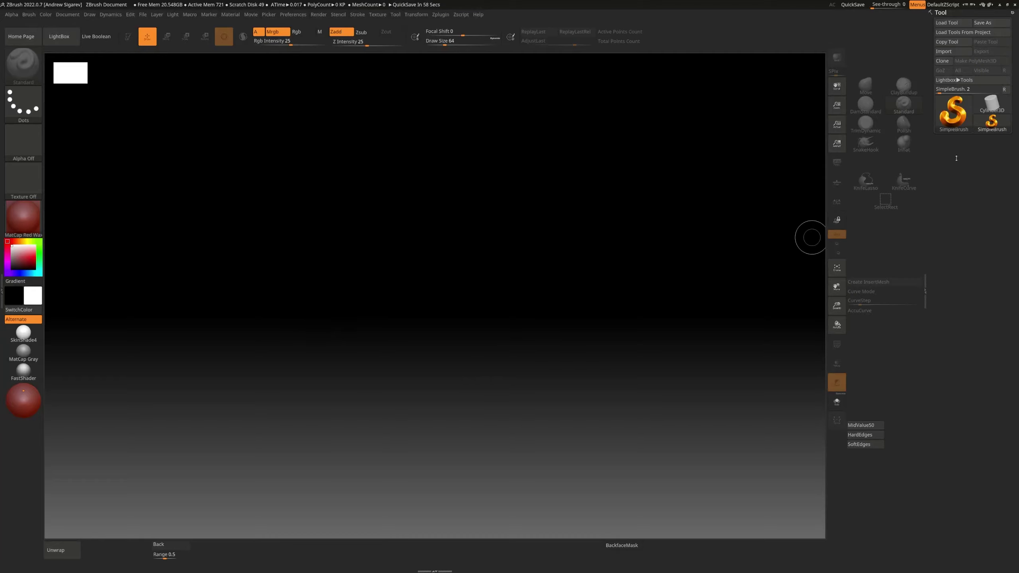
- Choose the Plane3D mesh and draw a large plane on the canvas
left_click(1002, 103)
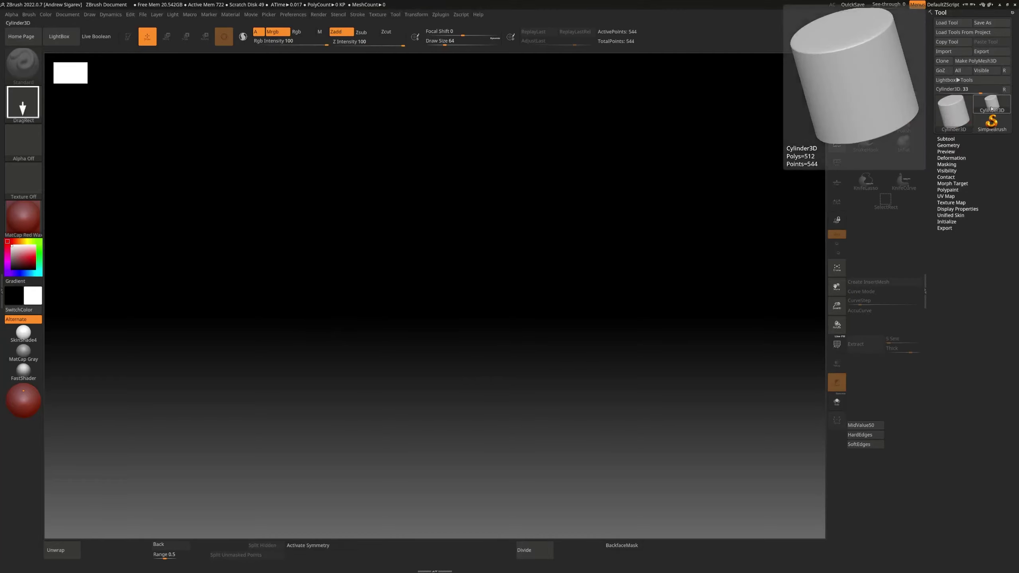
left_click(965, 113)
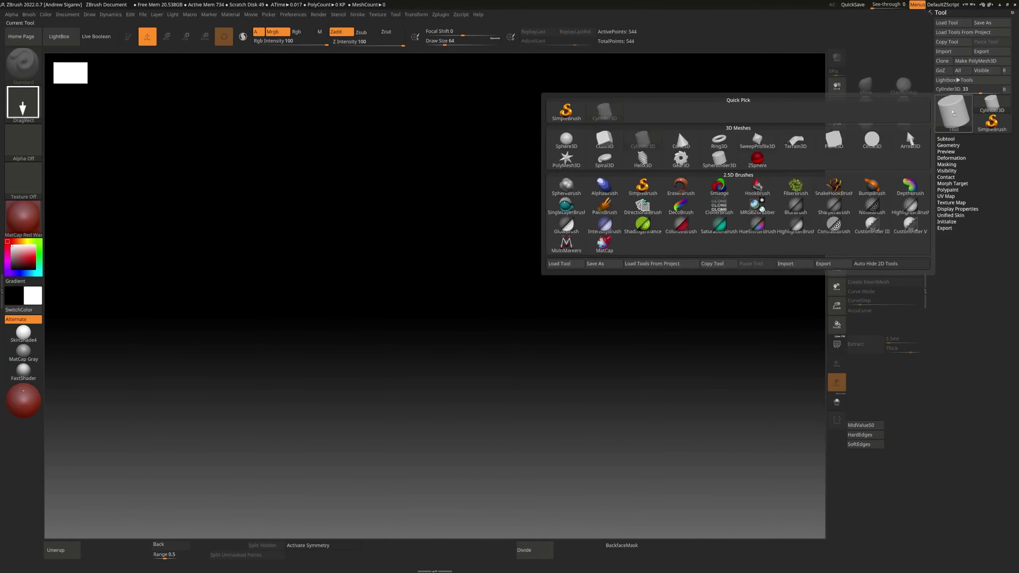
left_click(833, 138)
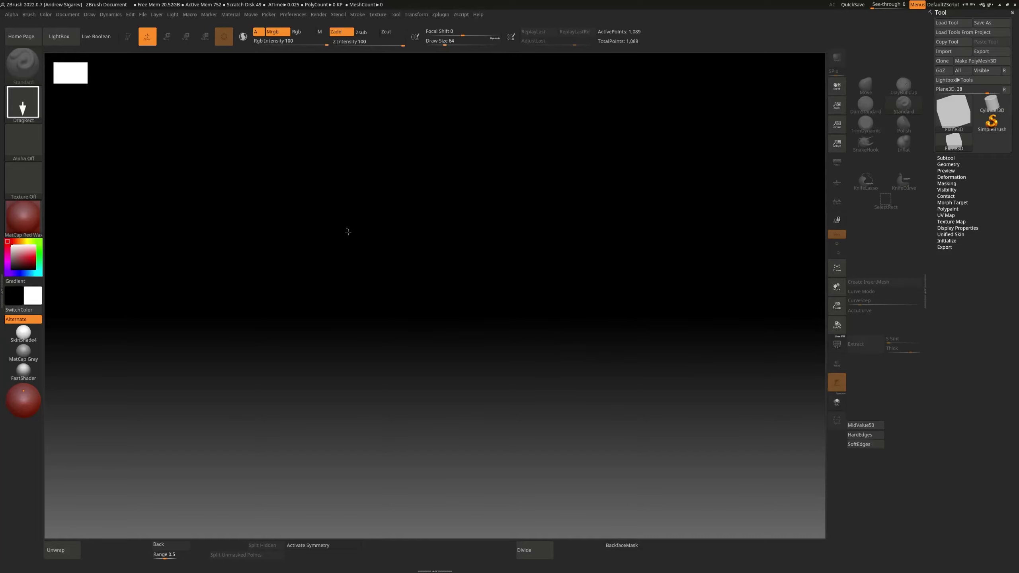
left_click_drag(346, 228, 395, 415)
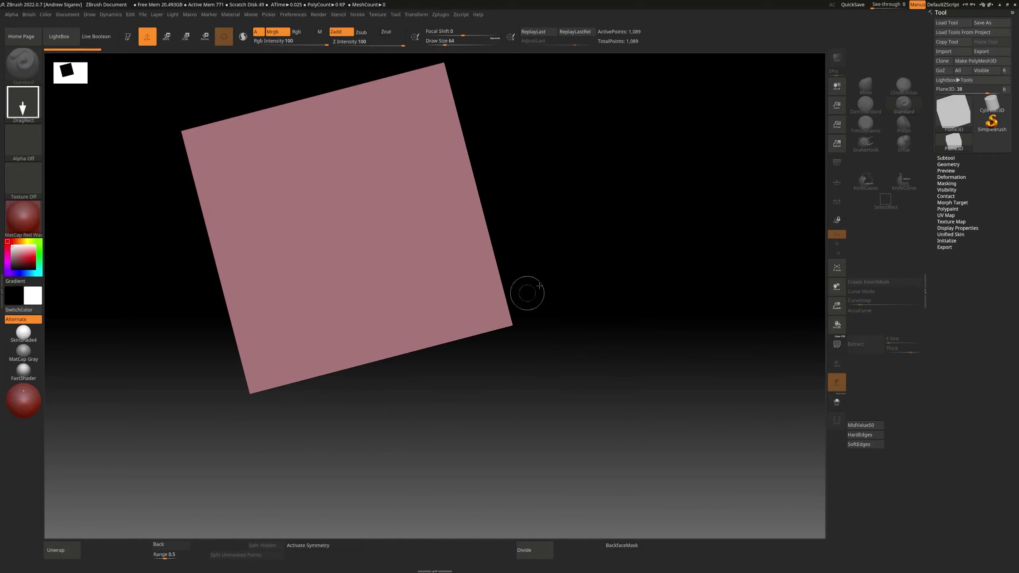
- Enter Edit mode and convert the plane to a PolyMesh3D
left_click(128, 37)
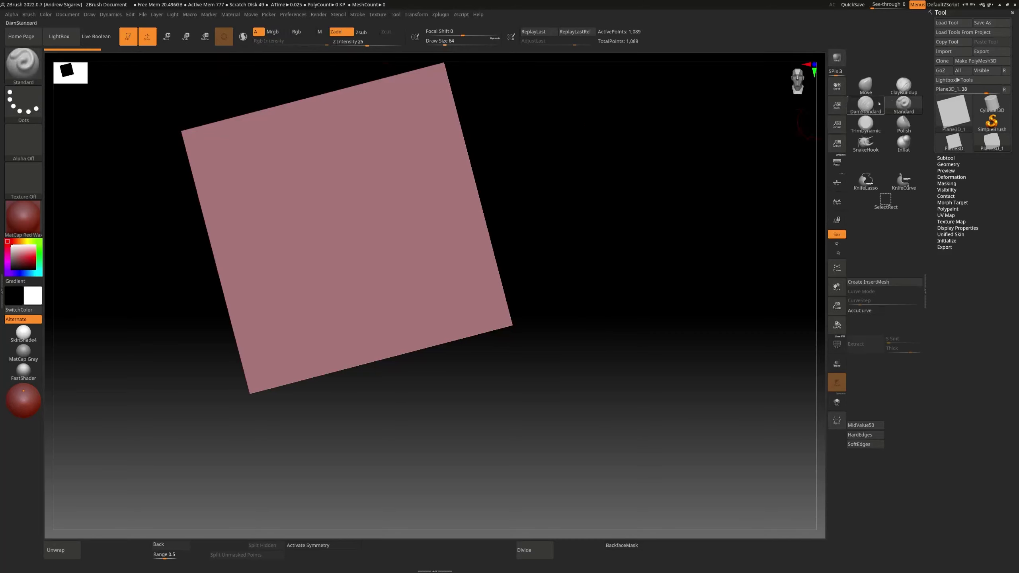
left_click(963, 61)
left_click(963, 61)
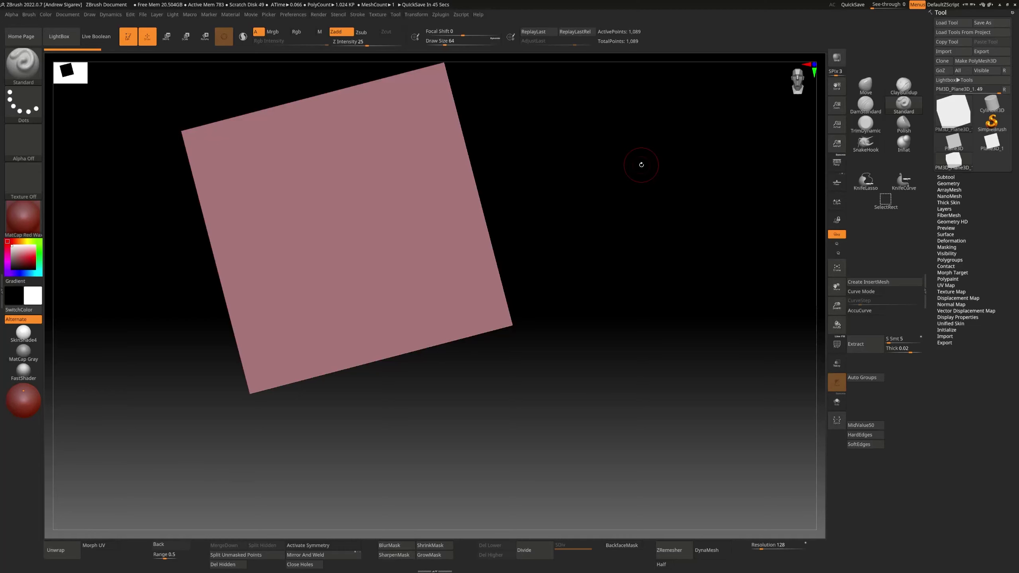
- Snap the plane to a straight front view and apply the MatCap Gray material
left_click_drag(641, 164, 716, 197, "shift")
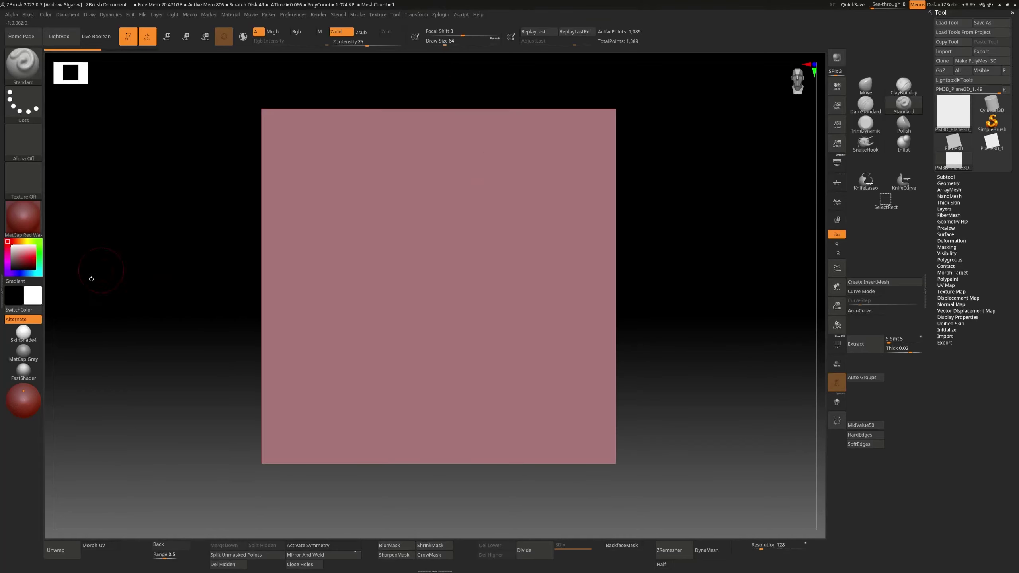
left_click(39, 224)
left_click(41, 225)
left_click(108, 220)
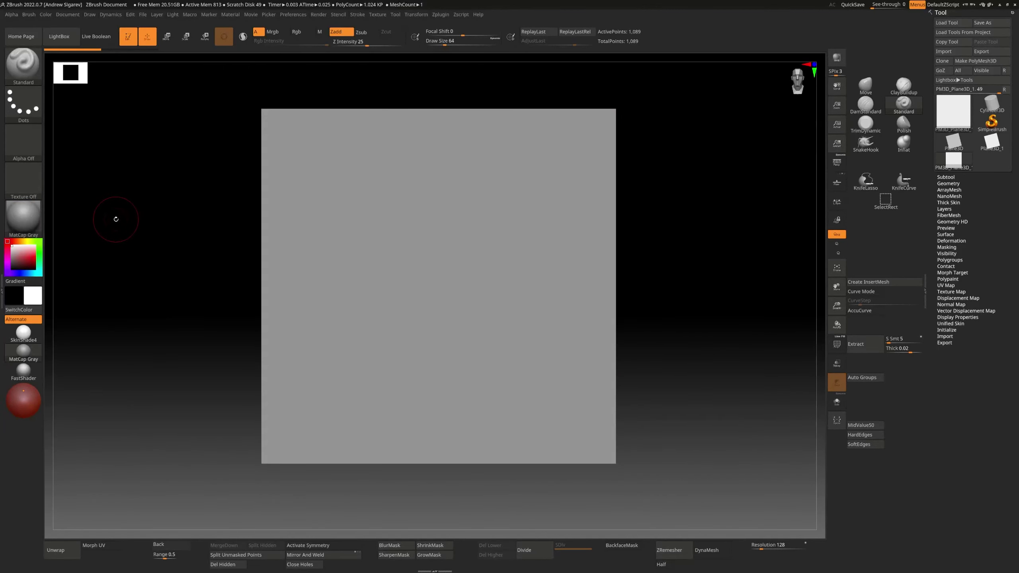
left_click(36, 226)
mouse_move(189, 227)
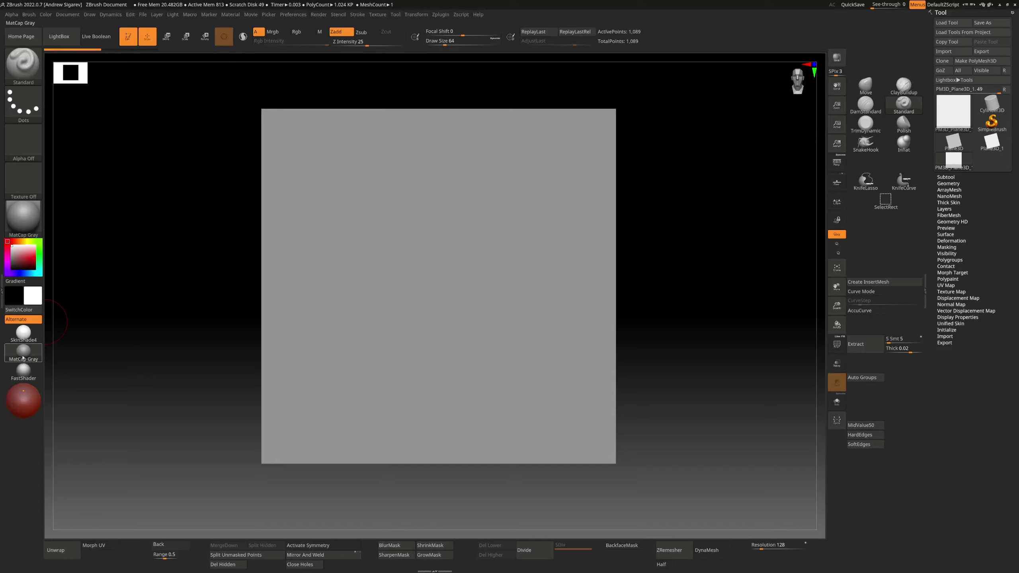
left_click(24, 341)
left_click(23, 351)
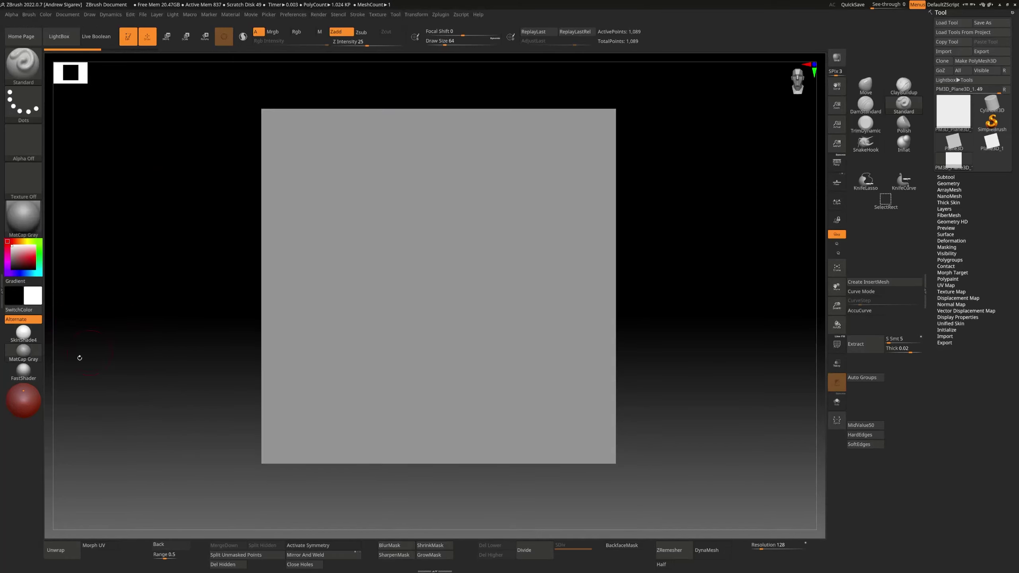
left_click(30, 374)
left_click(29, 354)
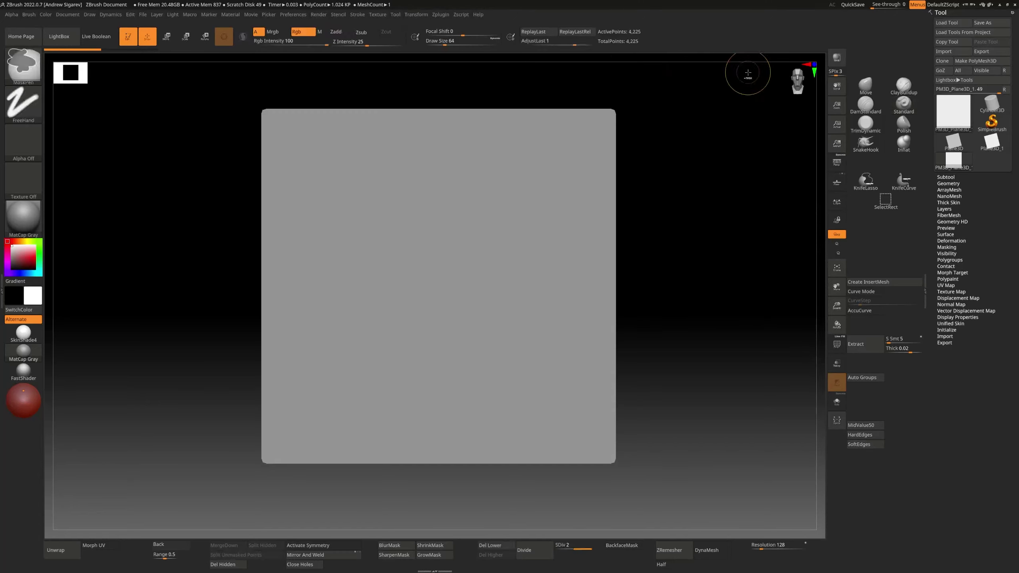
- Subdivide the plane's geometry six times to subdivision level 7
key("ctrl+d")
key("ctrl+d")
key("ctrl+d")
key("ctrl+d")
key("ctrl+d")
key("ctrl+d")
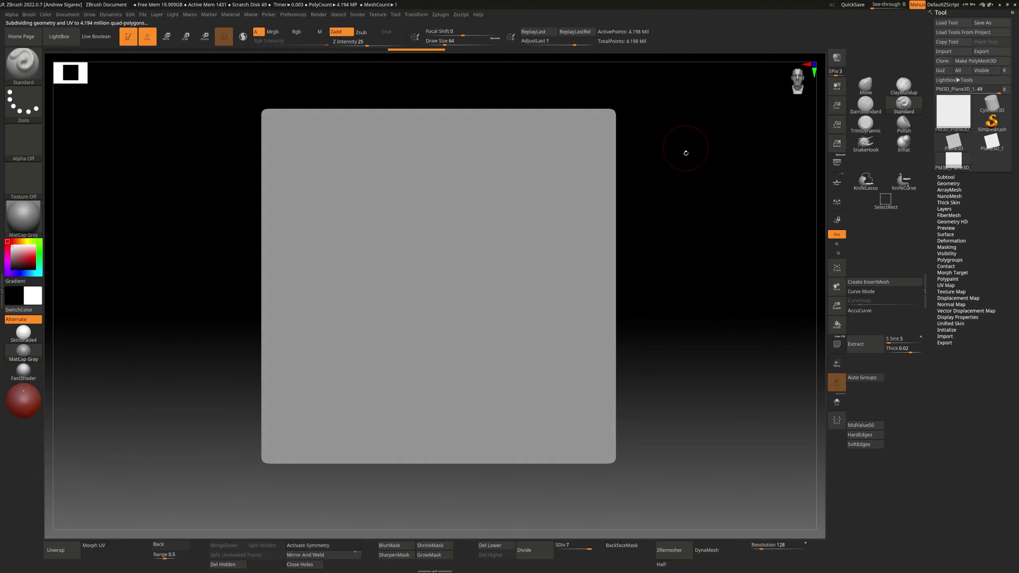
- Lower the plane's subdivision level to 5, and raise it back to level 7
key("shift+d")
key("shift+d")
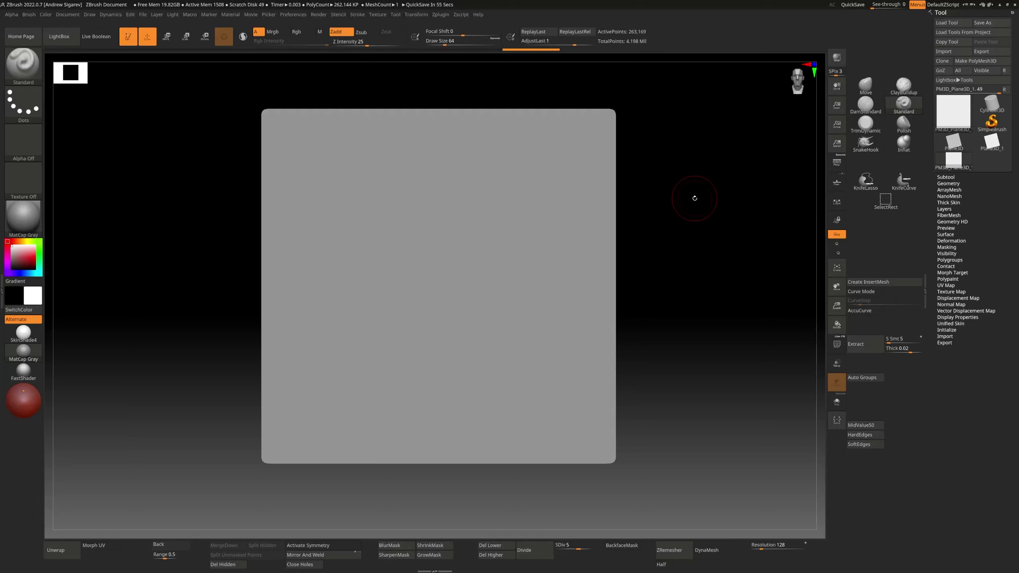
key("d")
key("d")
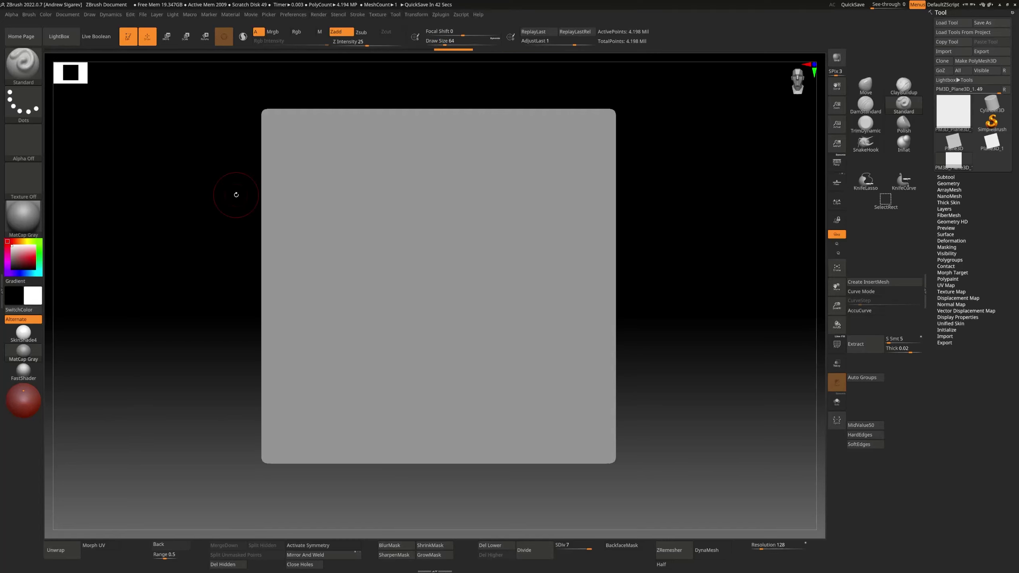
- Set the stroke type of the MaskPen masking brush to DragRect
key("ctrl")
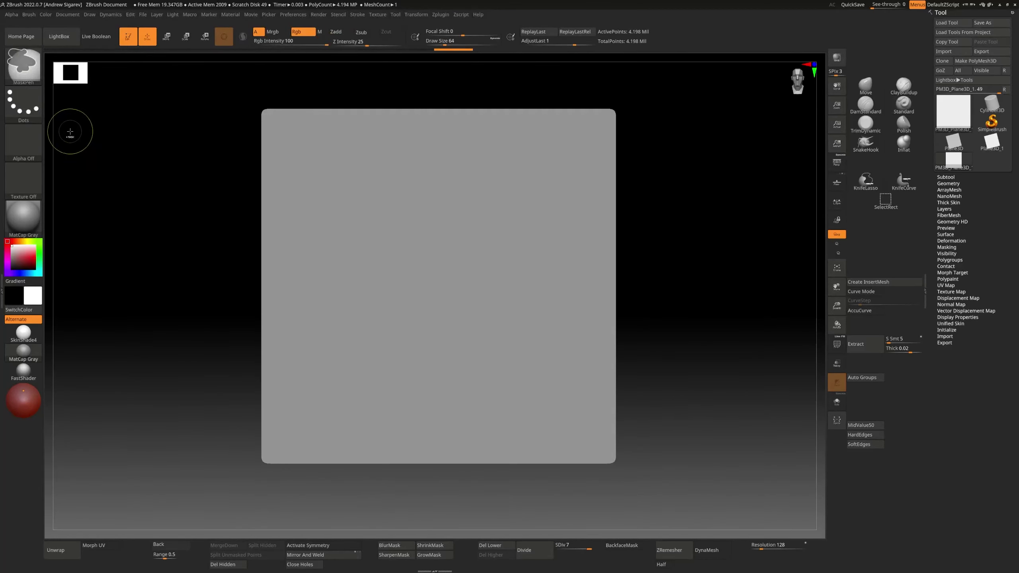
left_click(29, 111)
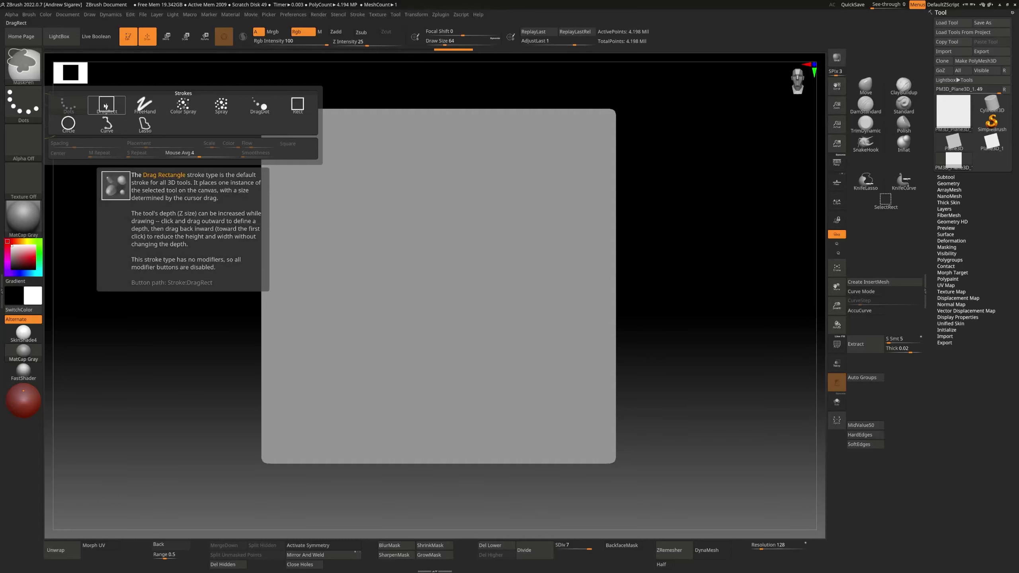
left_click(106, 106)
- Import Untitled-1.bmp as an alpha and select it for the masking brush
left_click(32, 138)
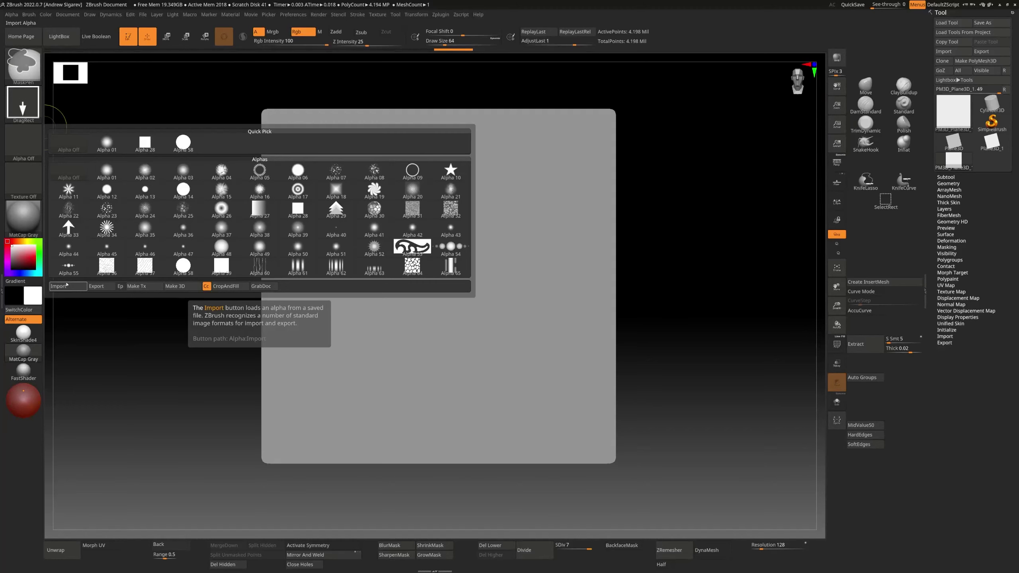
left_click(66, 285)
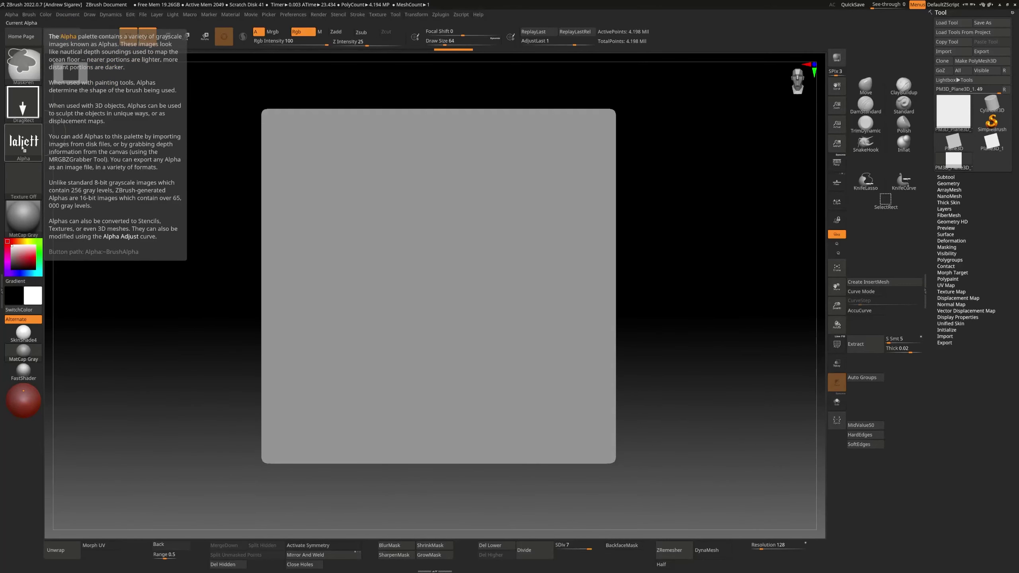
left_click(22, 144)
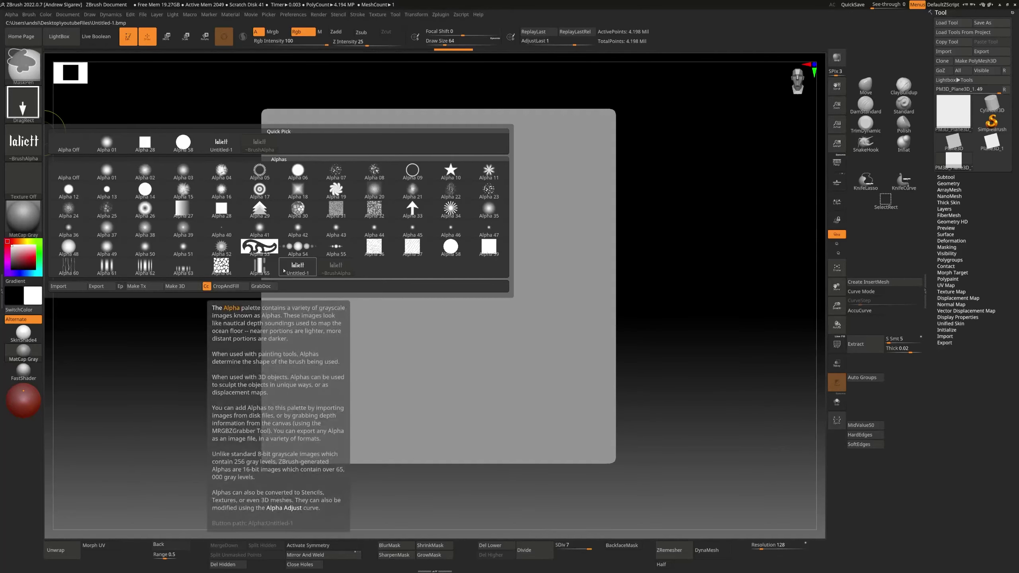
left_click(299, 273)
- Mask the lettering onto the plane by drawing the text alpha from beyond its upper-left corner to its lower-right corner
key("ctrl")
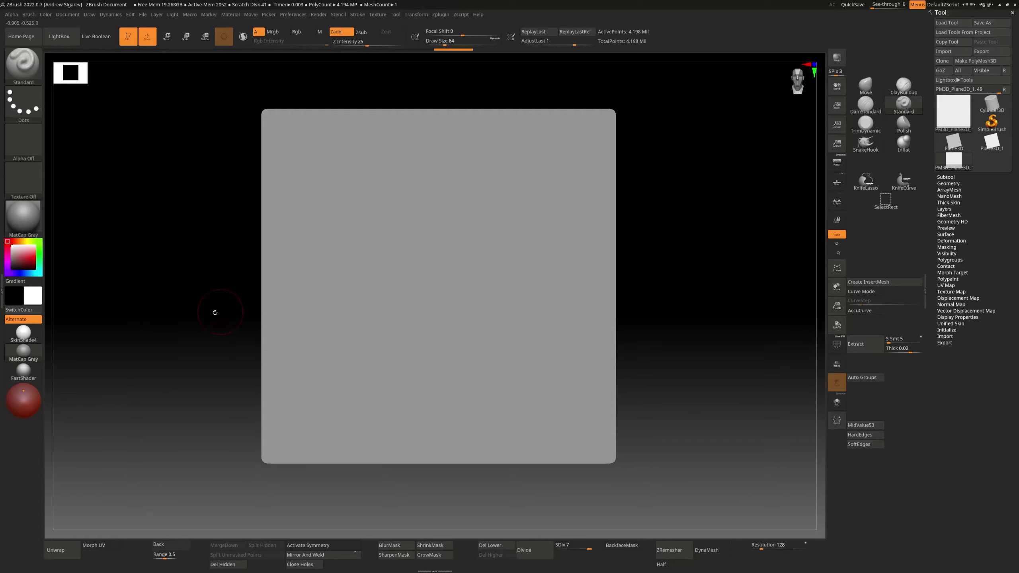
right_click_drag(212, 314, 652, 319, "ctrl")
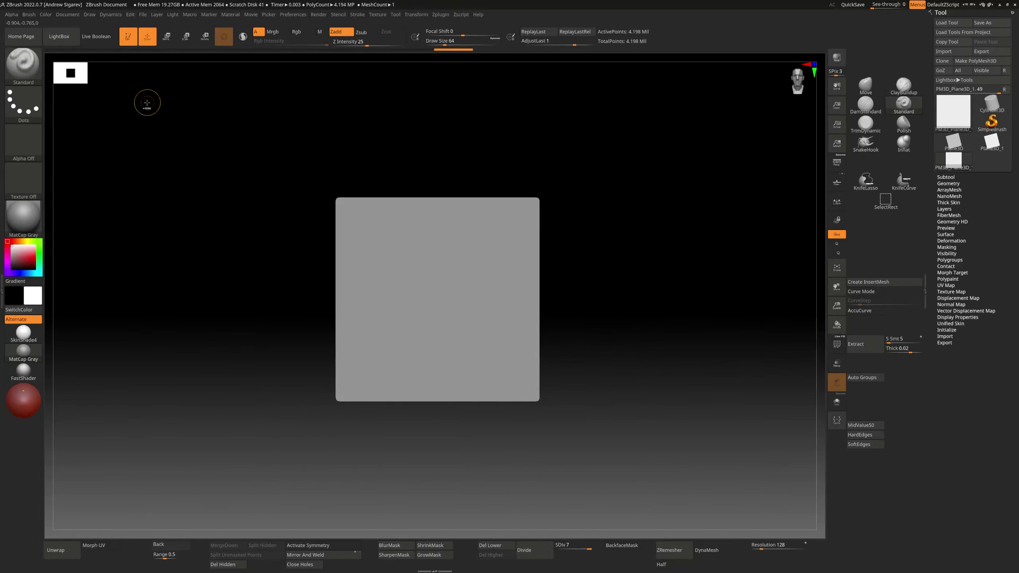
mouse_move(147, 103)
left_mouse_down("ctrl")
mouse_move(268, 245)
mouse_move(359, 319)
mouse_move(373, 295)
mouse_move(344, 303)
mouse_move(325, 284)
mouse_move(342, 290)
left_mouse_up("ctrl")
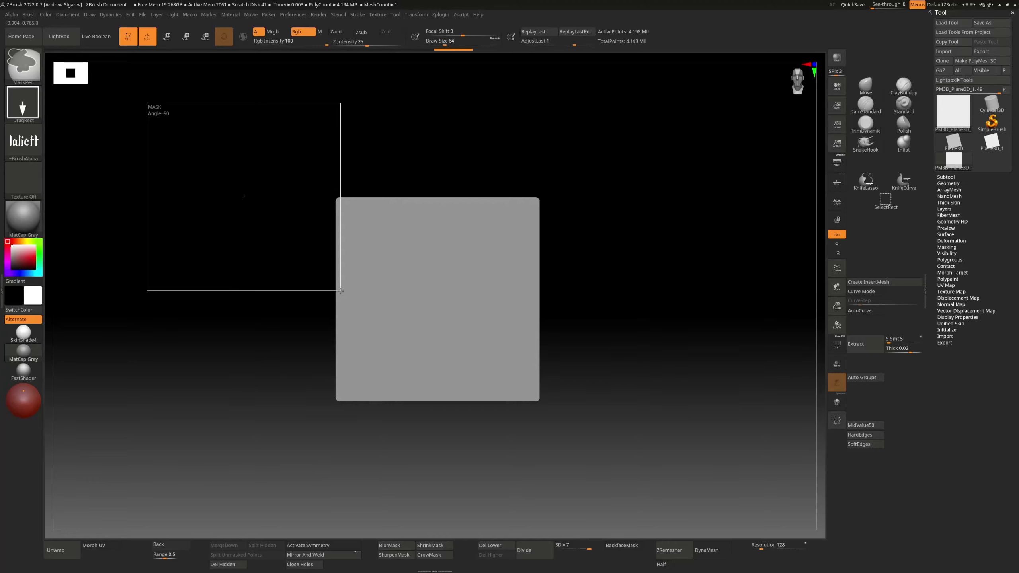
mouse_move(341, 291)
left_mouse_down()
mouse_move(323, 281)
mouse_move(342, 295)
mouse_move(321, 289)
mouse_move(339, 283)
mouse_move(353, 250)
mouse_move(363, 318)
mouse_move(338, 281)
mouse_move(303, 291)
mouse_move(456, 279)
mouse_move(346, 250)
mouse_move(534, 337)
mouse_move(519, 382)
mouse_move(524, 374)
mouse_move(539, 401)
left_mouse_up()
left_click_drag(637, 277, 639, 339, "alt")
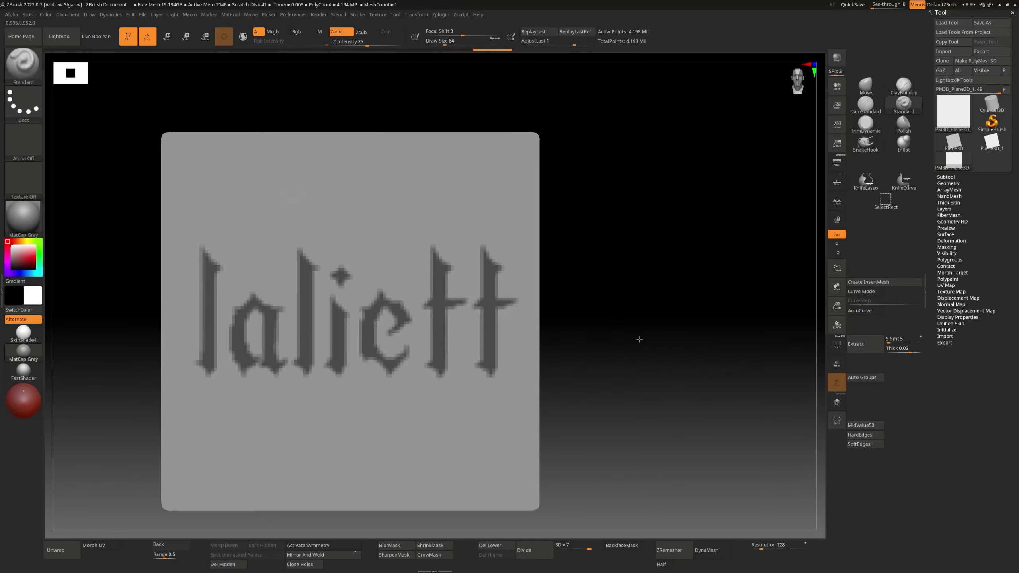
- Turn off the Double and TBorder options in the subtool Extract settings for the masked lettering
left_click(944, 177)
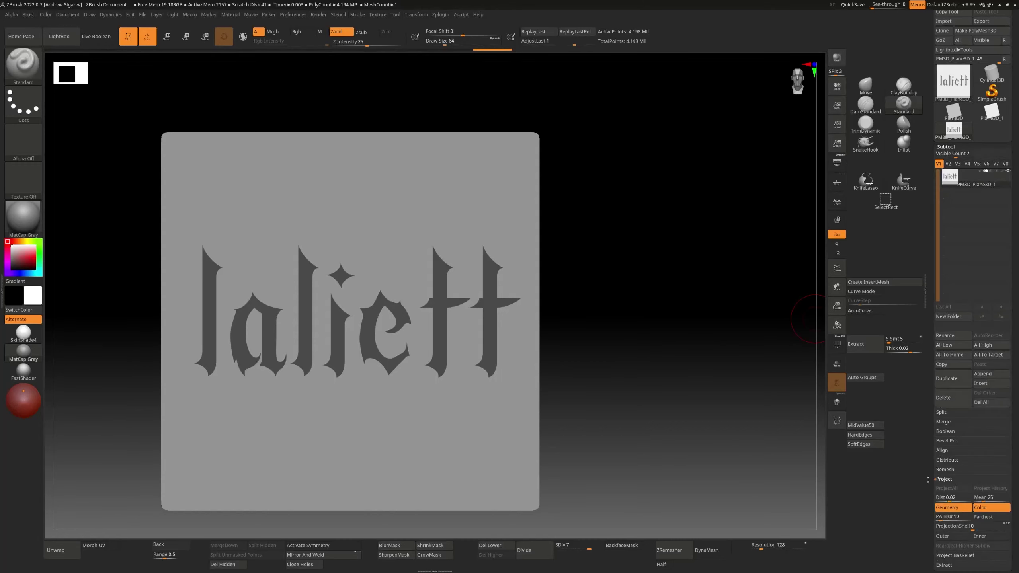
scroll(927, 480, "down", 5)
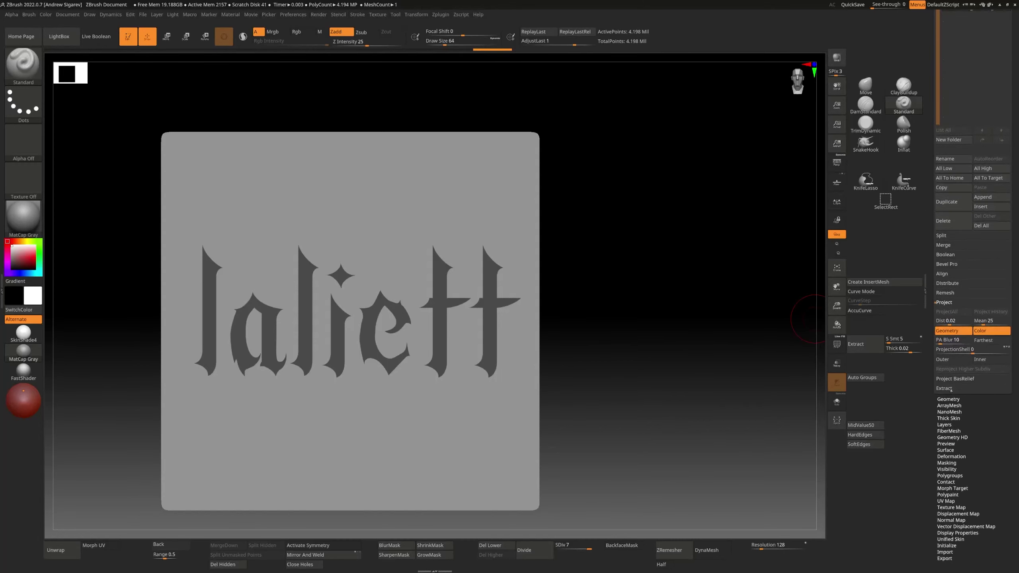
left_click(950, 388)
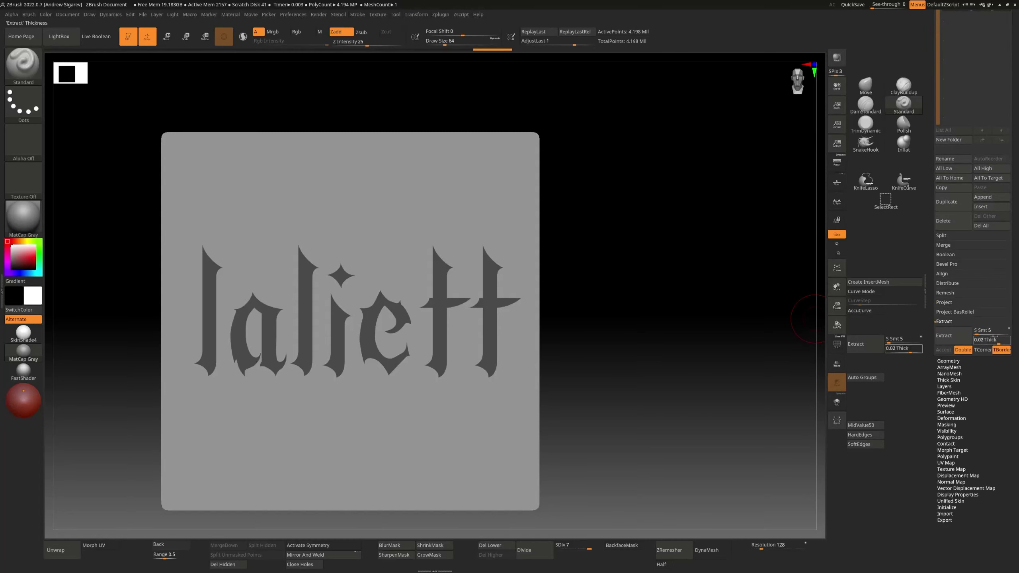
left_click(961, 349)
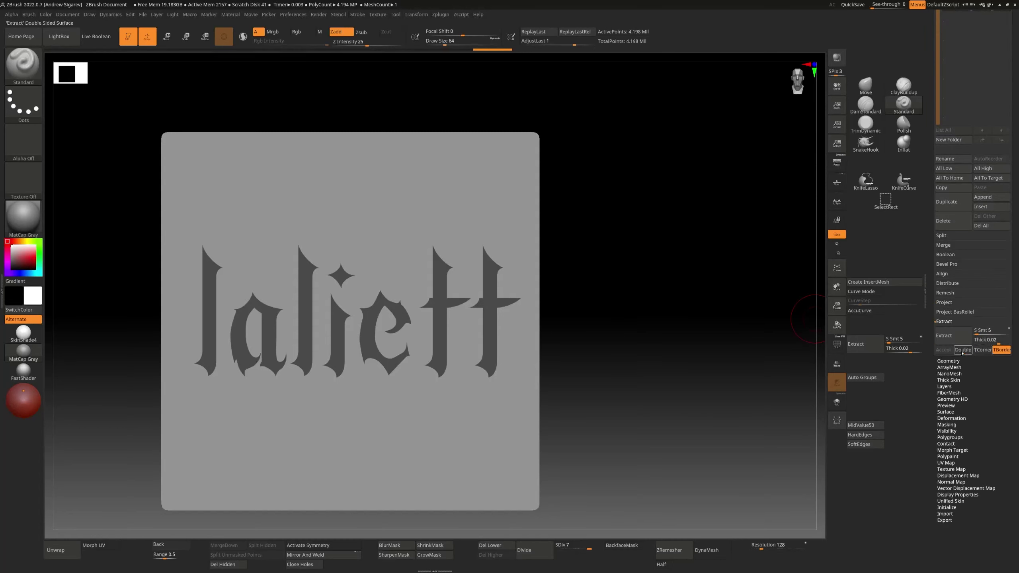
left_click(1002, 349)
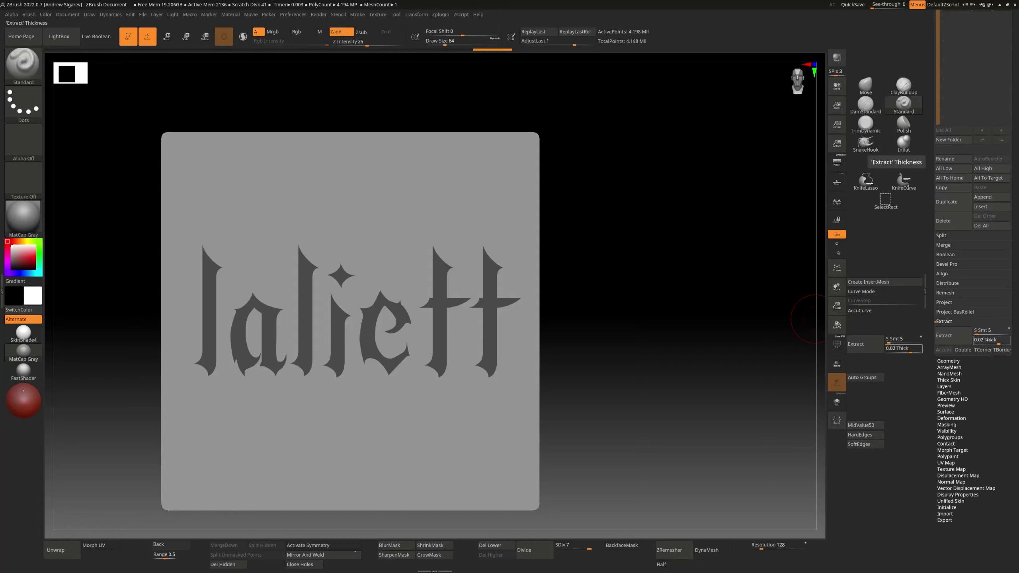
- Extract the masked lettering with a thickness of 0.20081 and accept it as a new subtool
left_click_drag(980, 339, 1001, 339)
left_click(856, 344)
left_click_drag(651, 278, 642, 283)
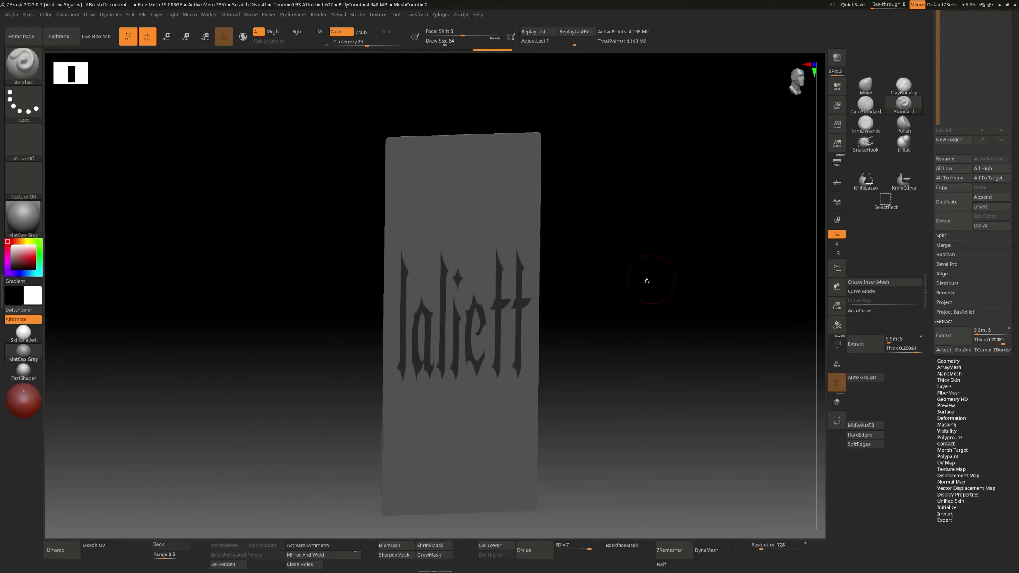
left_click(953, 335)
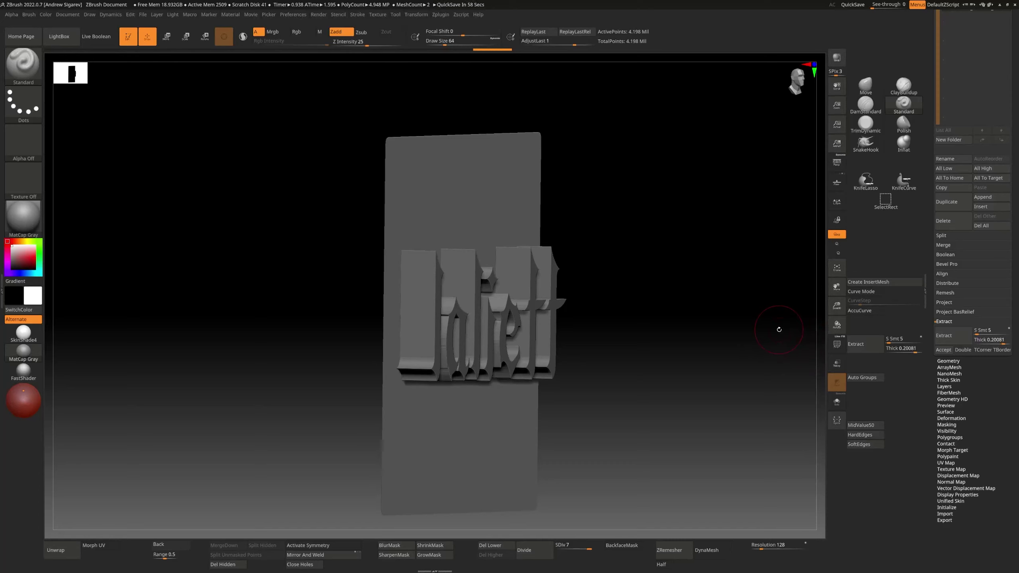
left_click(943, 349)
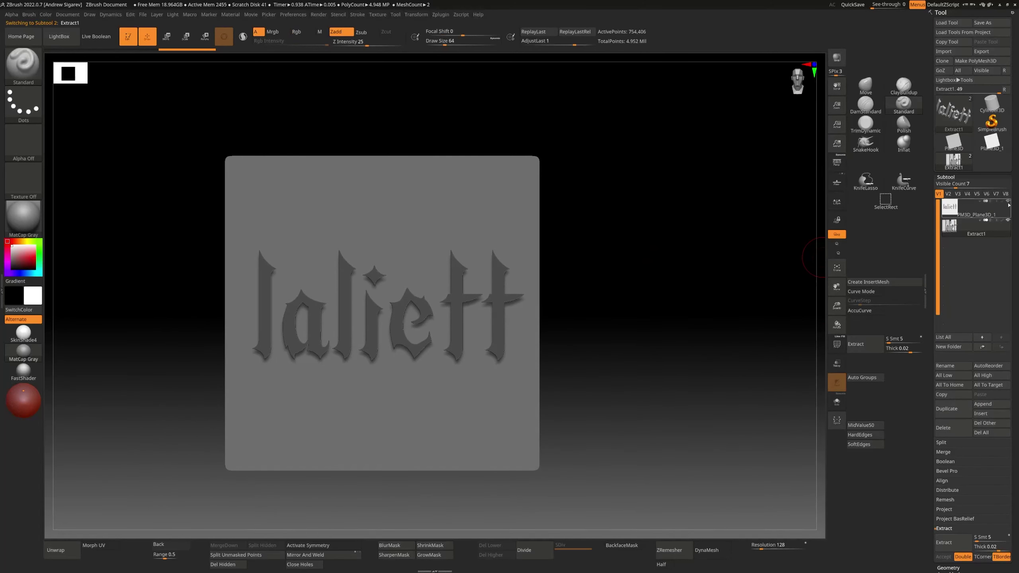
- Hide the plane subtool and turn on perspective for viewing the extracted lettering
mouse_move(1007, 203)
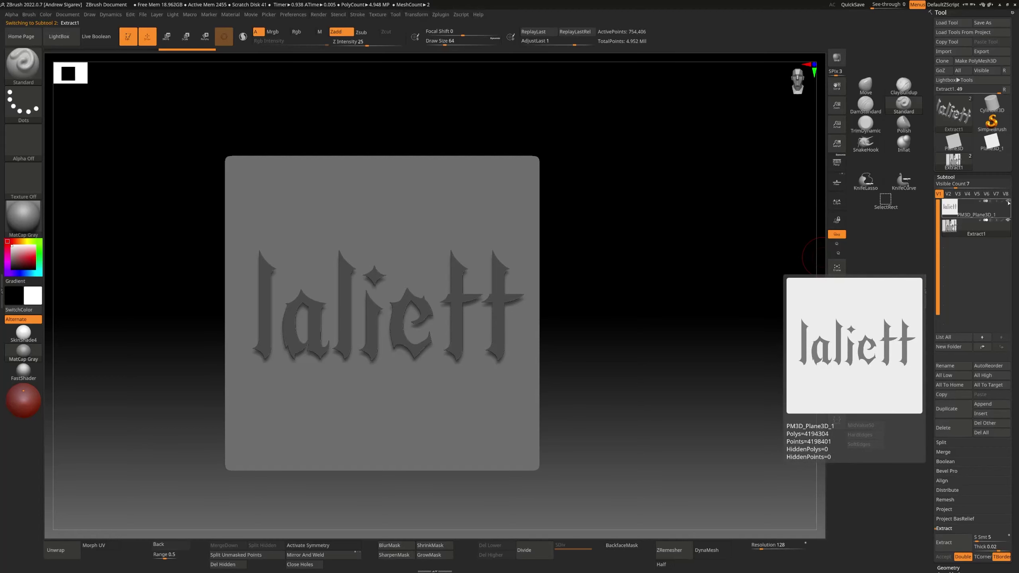
left_click(1008, 203)
left_click_drag(822, 258, 707, 262)
left_click(837, 163)
left_click_drag(728, 222, 738, 253)
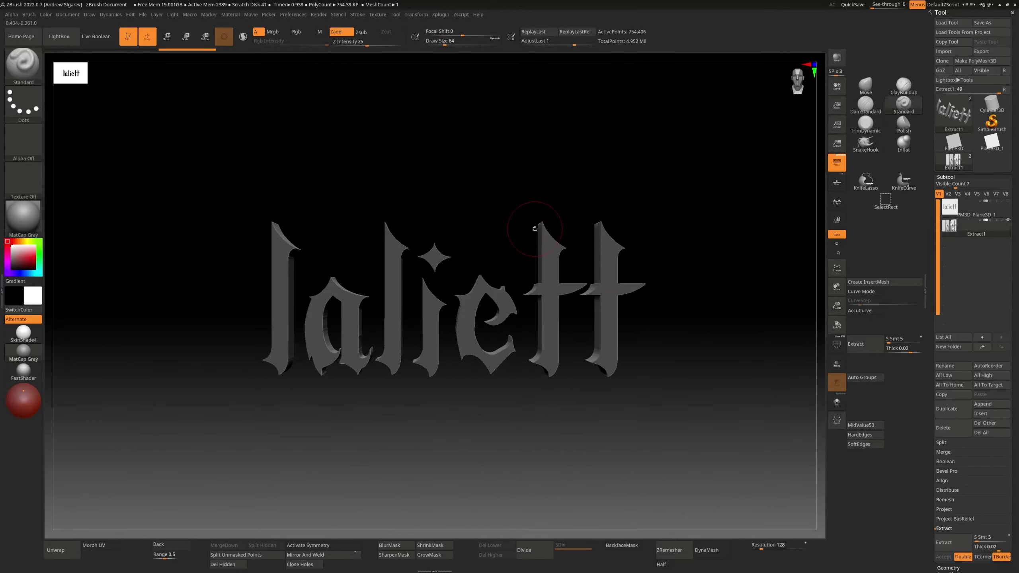
- Set the document background gradient range to 0 and apply the SkinShade4 material to the lettering
left_click(62, 15)
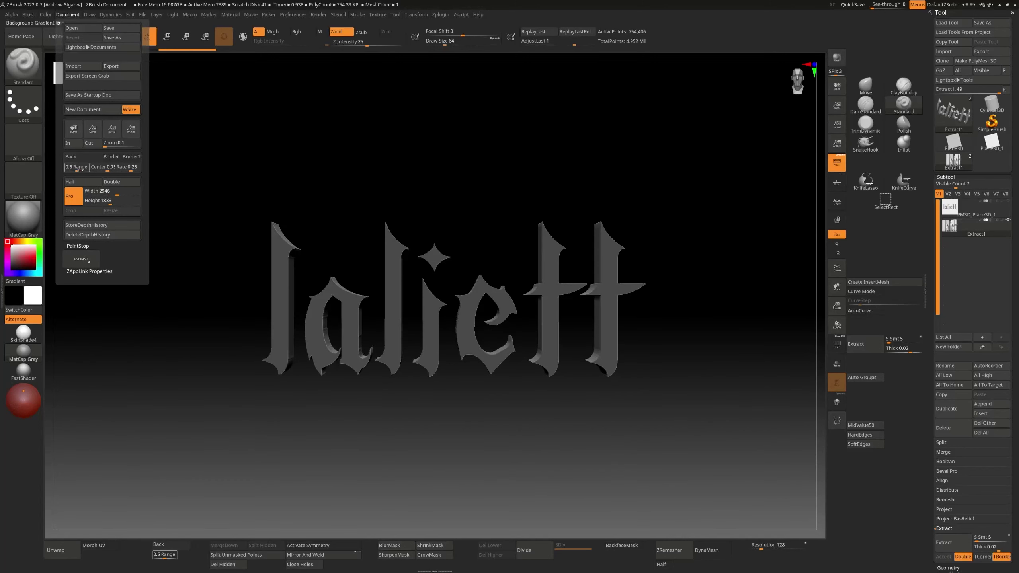
left_click_drag(76, 169, 59, 172)
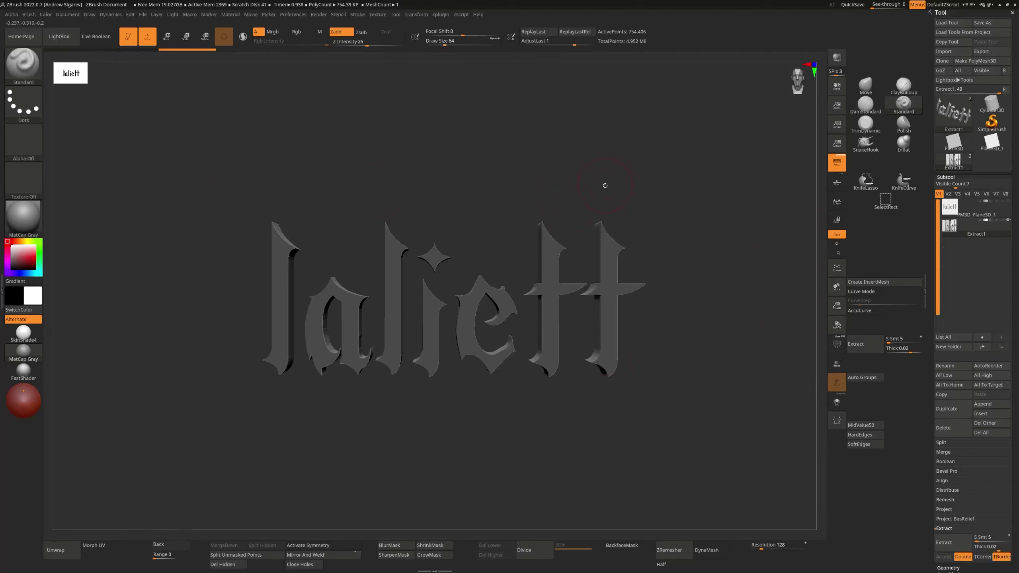
left_click(24, 222)
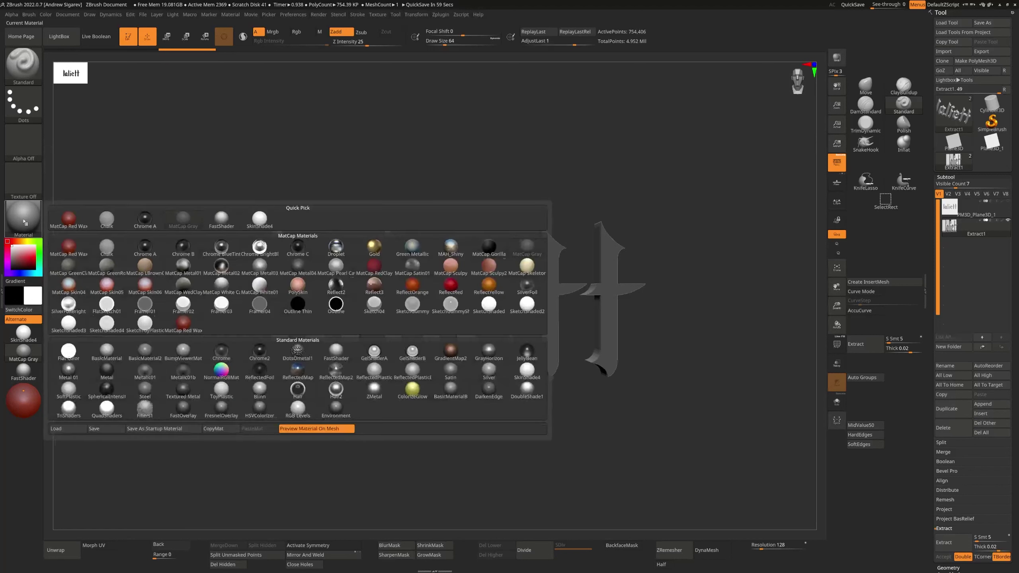
left_click(259, 220)
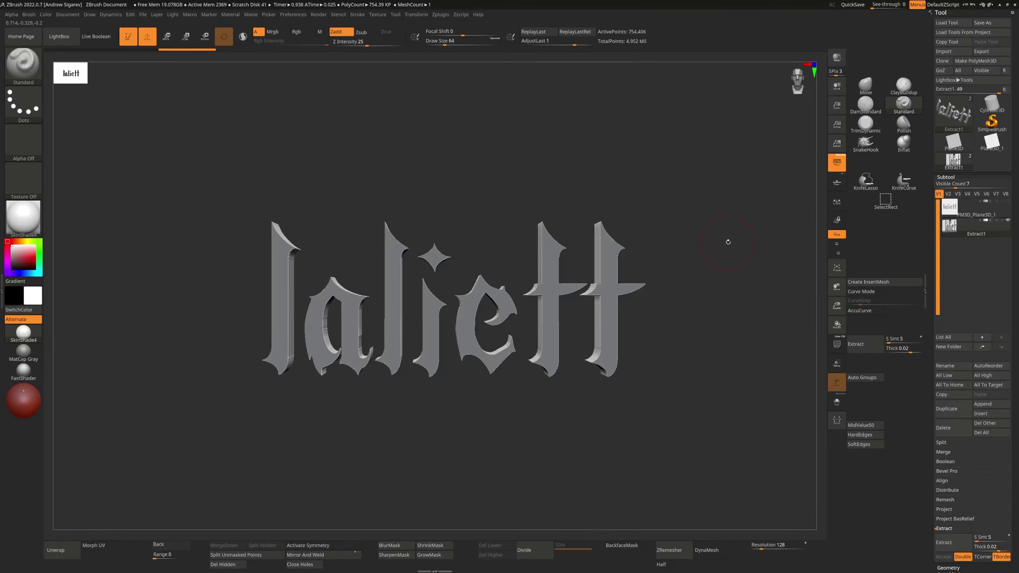
- Clear the mask from the extracted lettering and inspect its wireframe up close
left_click_drag(774, 191, 712, 255, "ctrl")
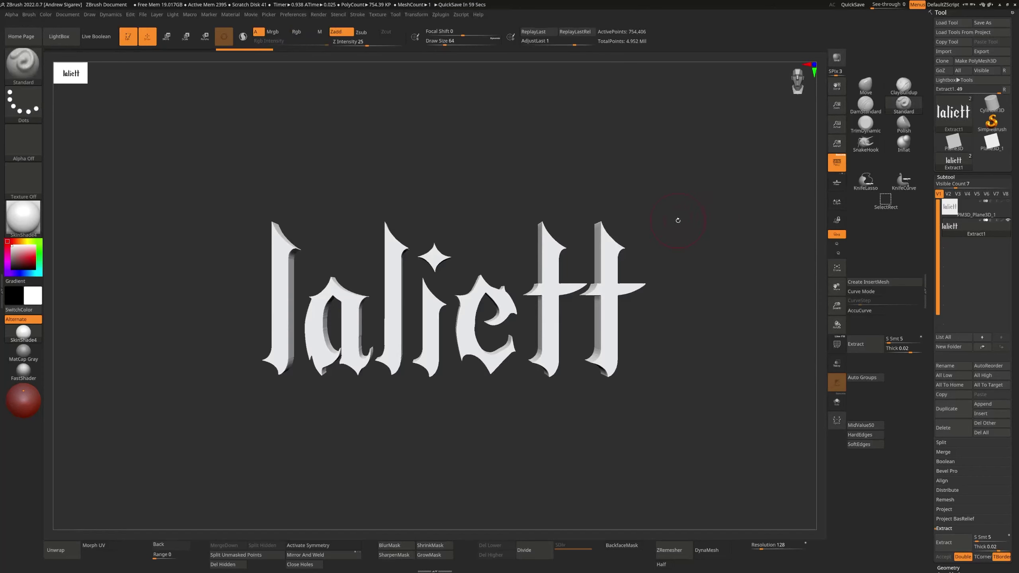
left_click_drag(687, 225, 659, 262)
key("shift+f")
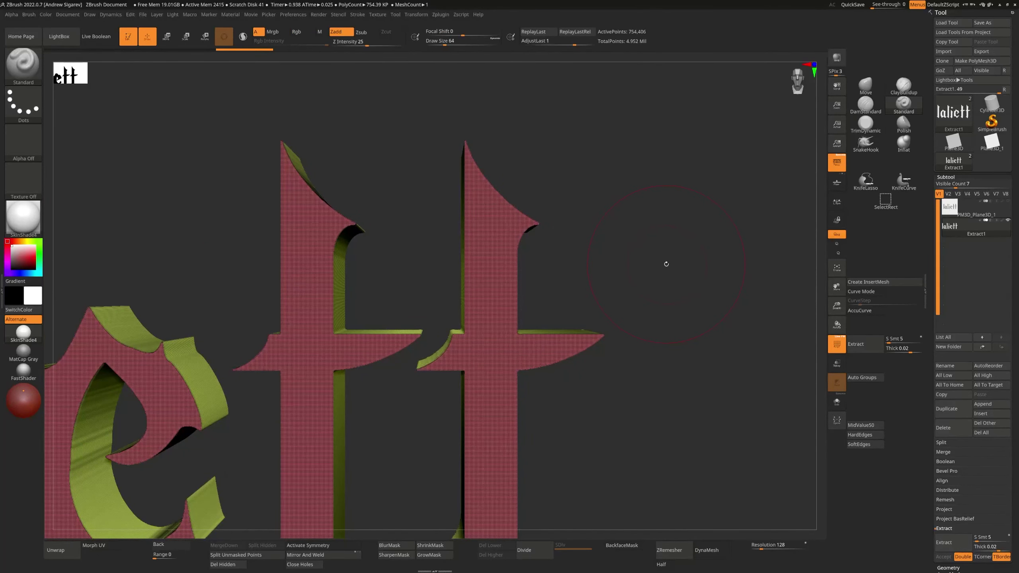
key("f")
key("shift+f")
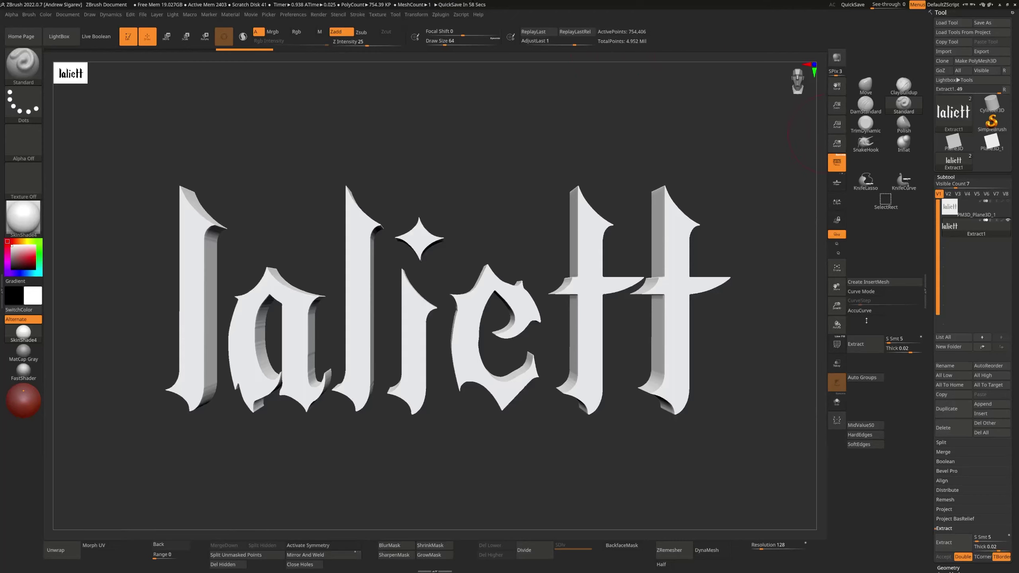
- Convert the extracted lettering to a DynaMesh at resolution 240 and check the new wireframe
left_click(925, 292)
left_click_drag(937, 562, 938, 348)
scroll(937, 348, "down", 4)
left_click(949, 168)
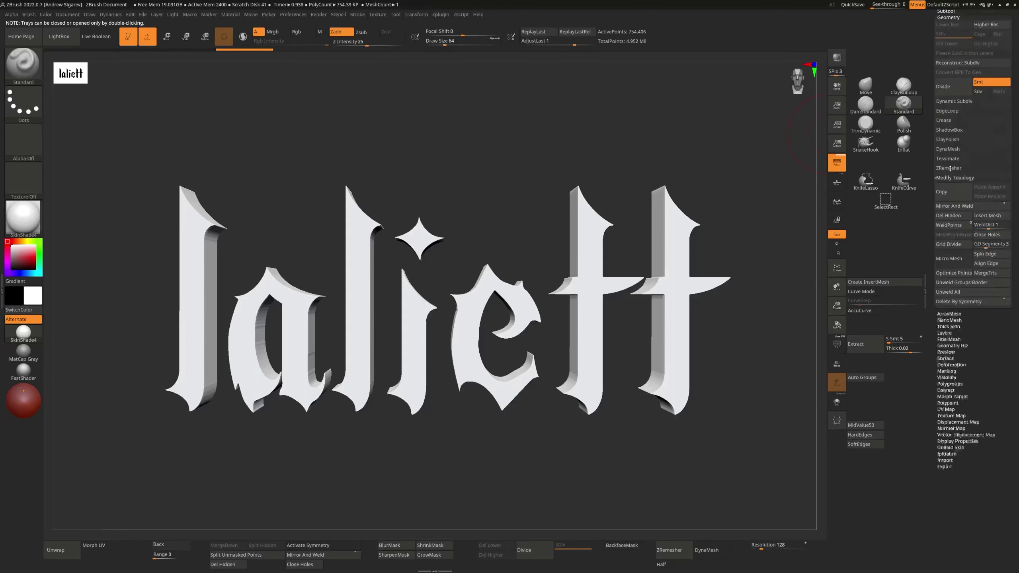
left_click(943, 151)
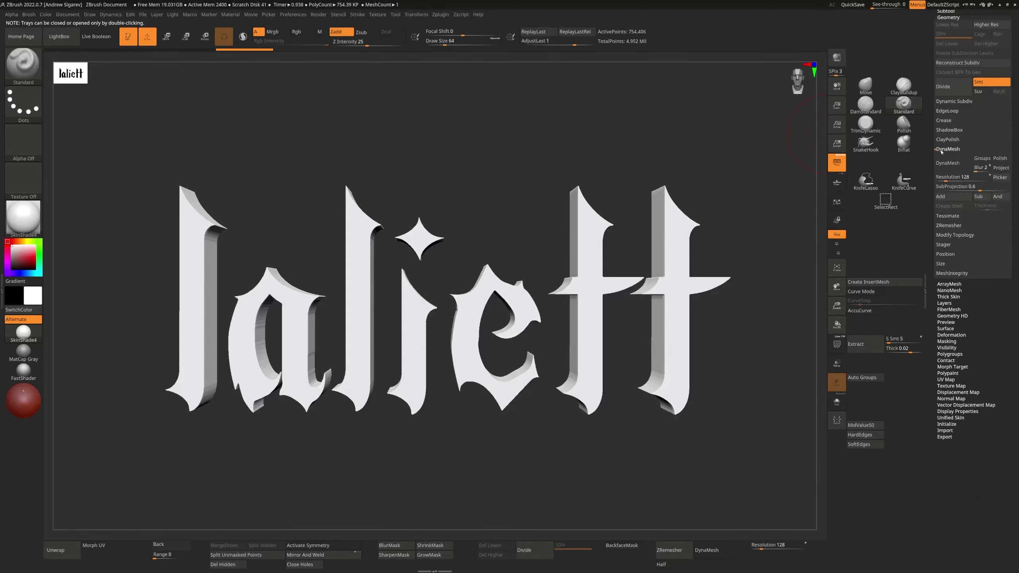
left_click_drag(803, 176, 820, 185, "alt")
left_click_drag(943, 181, 947, 182)
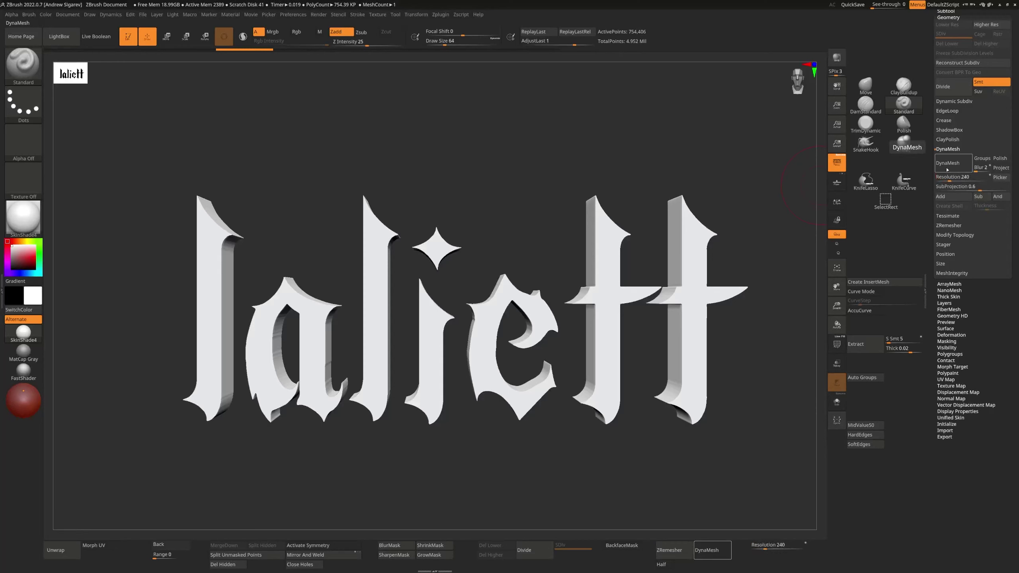
left_click(948, 163)
left_click_drag(415, 153, 466, 168)
key("shift+f")
key("shift+f")
key("shift+f")
- Enlarge the brush to a draw size of about 262
key("s")
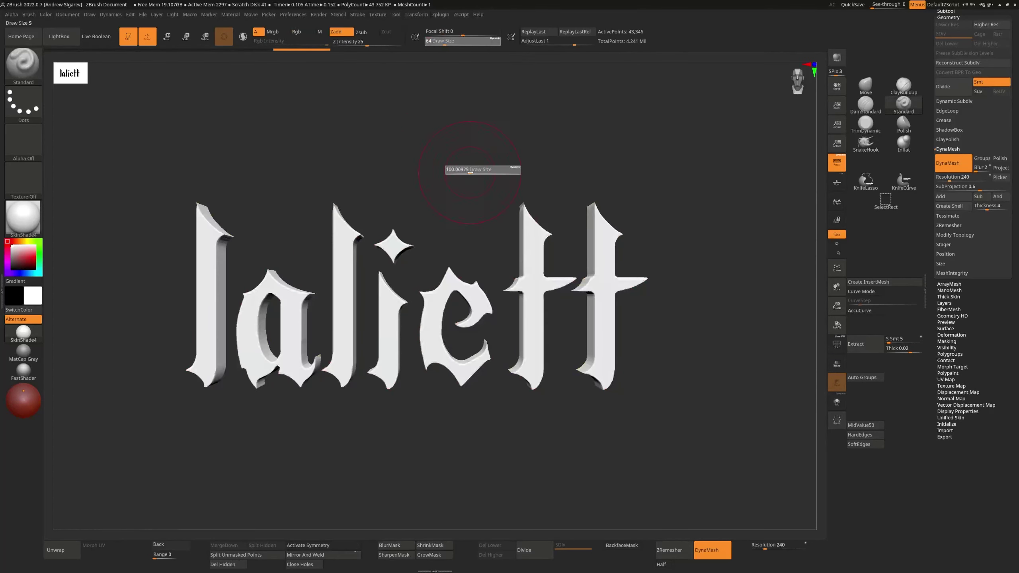
left_click_drag(474, 174, 476, 174)
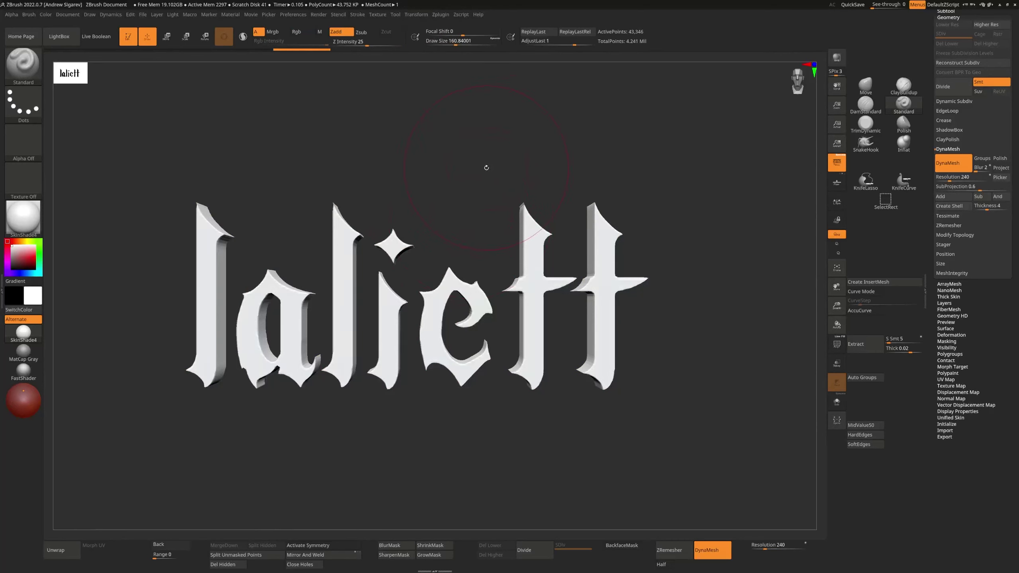
key("s")
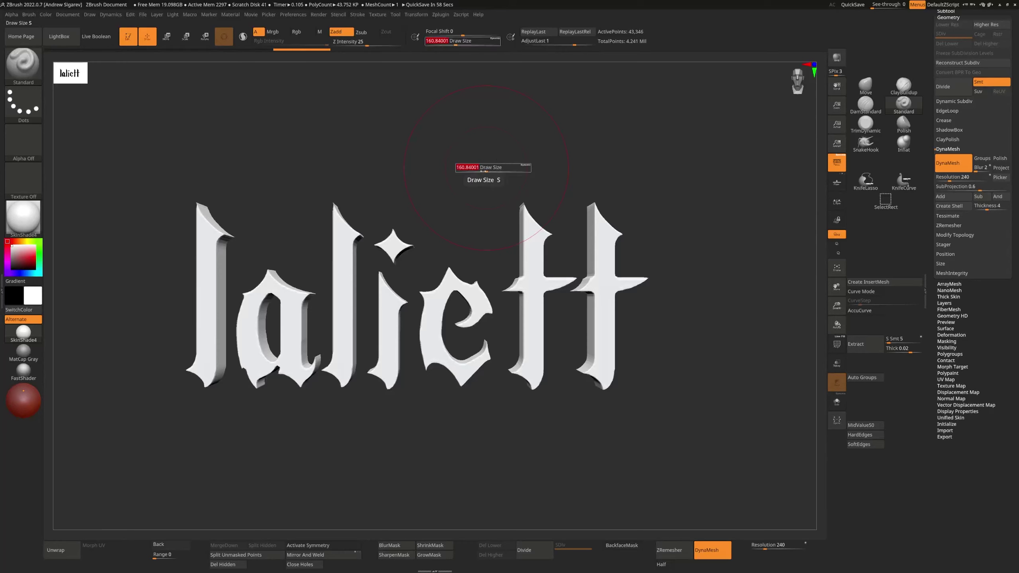
left_click_drag(485, 171, 493, 171)
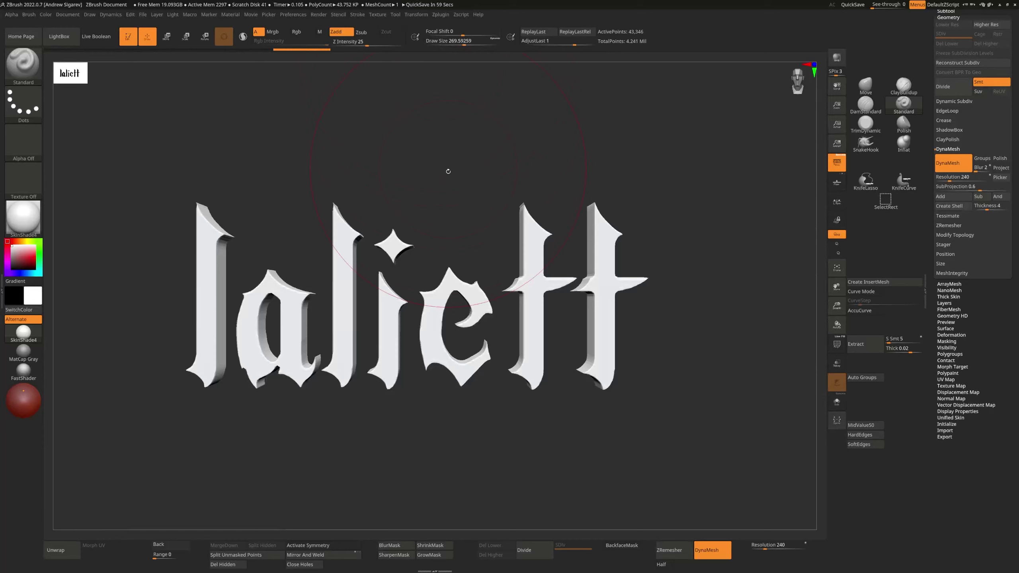
key("bracketleft")
key("bracketleft")
key("bracketright")
- Try smoothing the edges of all the letters with broad Smooth brush strokes
mouse_move(521, 314)
left_mouse_down("shift")
mouse_move(601, 289)
mouse_move(498, 301)
left_mouse_up("shift")
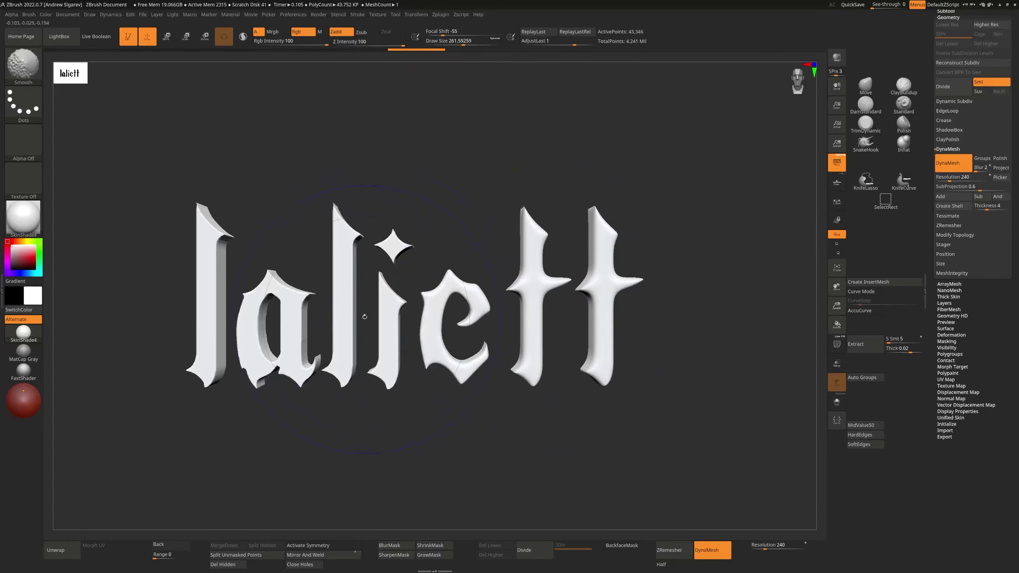
left_click_drag(361, 312, 346, 314, "shift")
left_click_drag(259, 297, 217, 301, "shift")
left_click_drag(256, 193, 336, 218)
left_click_drag(464, 276, 431, 287, "shift")
left_click_drag(305, 309, 287, 313, "shift")
mouse_move(281, 192)
left_mouse_down()
mouse_move(490, 193)
mouse_move(330, 137)
mouse_move(553, 171)
left_mouse_up()
left_click_drag(582, 231, 581, 160, "alt")
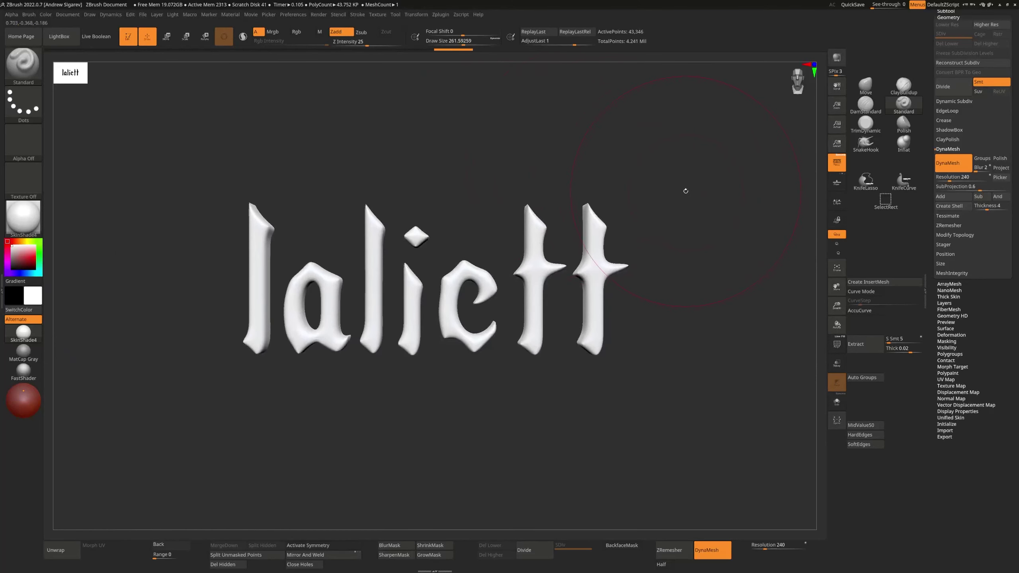
- Undo the smoothing of the letters and reduce the brush draw size to about 37
key("ctrl+z")
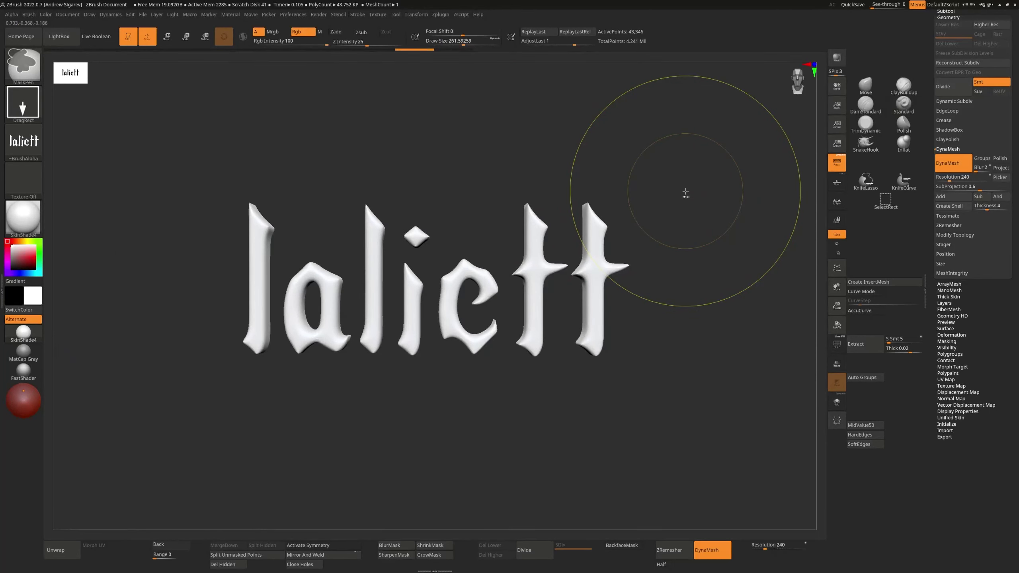
left_click_drag(683, 196, 676, 147)
key("bracketleft")
key("bracketleft")
key("bracketleft")
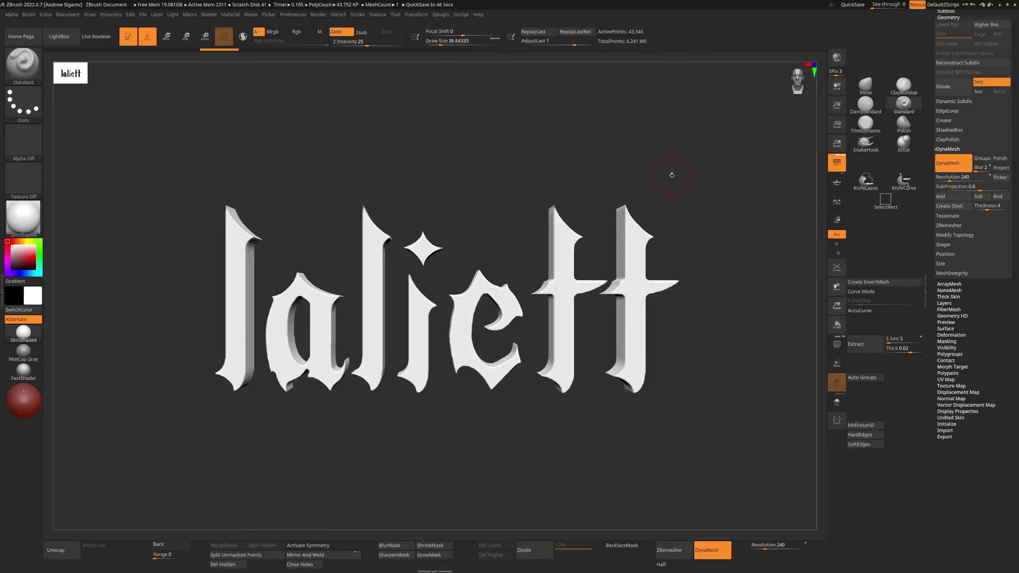
- Pull the foot of the last t straight down into a long spike with the SnakeHook brush
key("b")
key("s")
key("h")
left_click_drag(698, 219, 725, 212)
key("s")
mouse_move(634, 370)
left_mouse_down()
mouse_move(638, 418)
mouse_move(657, 391)
left_mouse_up()
key("ctrl+z")
key("s")
left_click_drag(632, 382, 632, 477)
- Pull the tops of the last t and the first l upward into tapered points, with the l stretched much higher
right_click_drag(497, 418, 412, 250, "ctrl")
left_click_drag(473, 317, 473, 281)
mouse_move(650, 249)
right_mouse_down("ctrl")
mouse_move(721, 305)
mouse_move(577, 283)
right_mouse_up("ctrl")
left_click_drag(549, 293, 547, 268)
mouse_move(552, 440)
left_mouse_down()
mouse_move(552, 462)
mouse_move(545, 289)
left_mouse_up()
left_click_drag(330, 246, 331, 236)
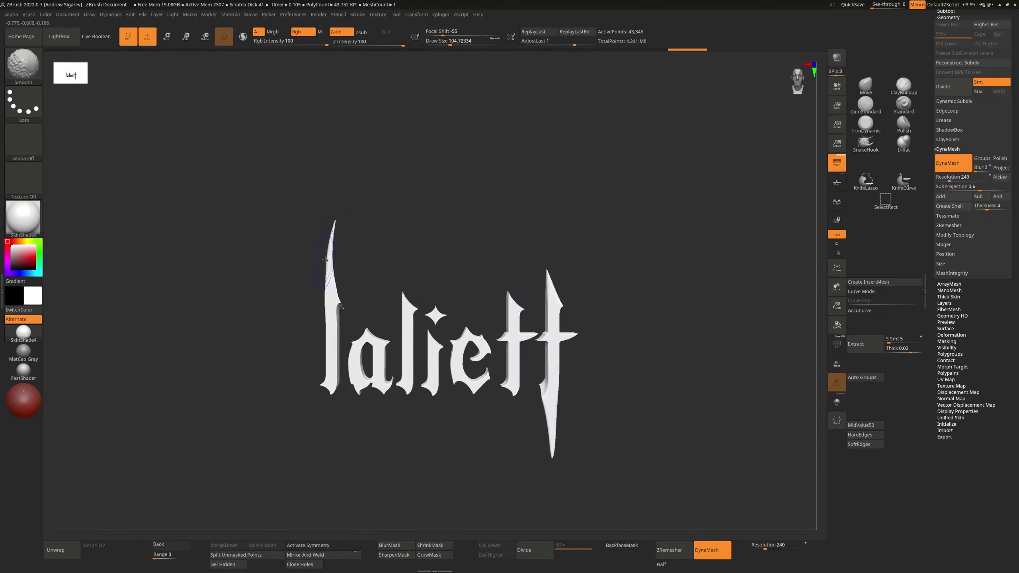
- Try pulling a thin tail from the foot of the first l at a draw size of about 24, and undo it
key("s")
left_click_drag(330, 389, 348, 445)
key("ctrl+z")
key("s")
left_click_drag(328, 400, 319, 417)
key("shift")
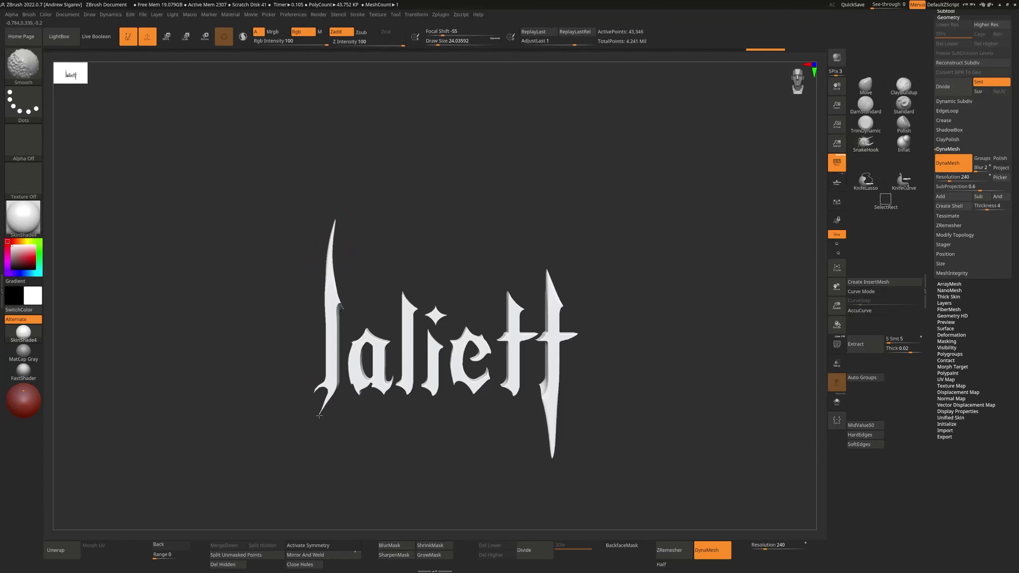
key("ctrl+z")
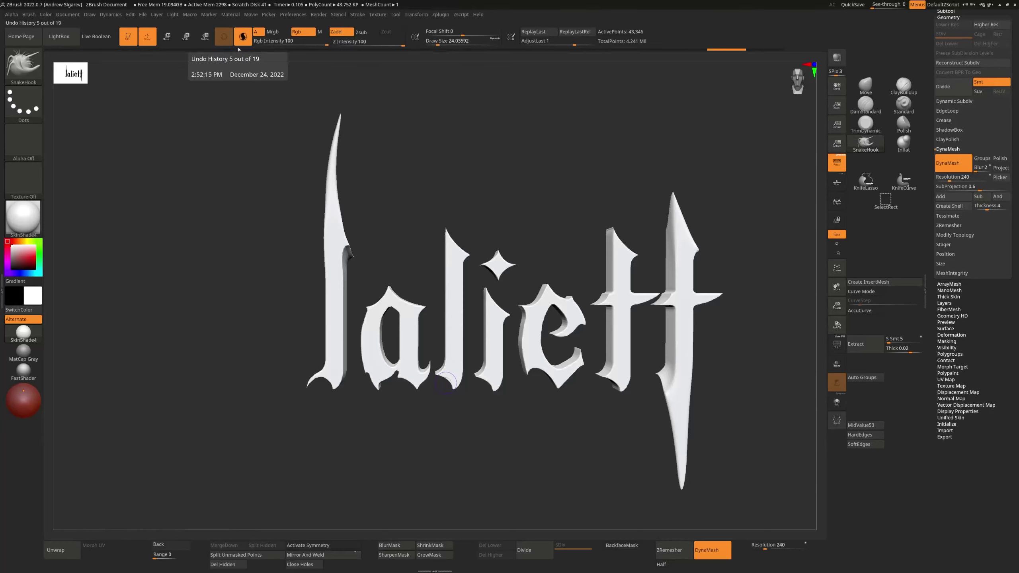
- With Sculptris Pro on, pull the feet of the second l and the i into short pointed tails, undoing the long curled one
left_click_drag(451, 392, 435, 445)
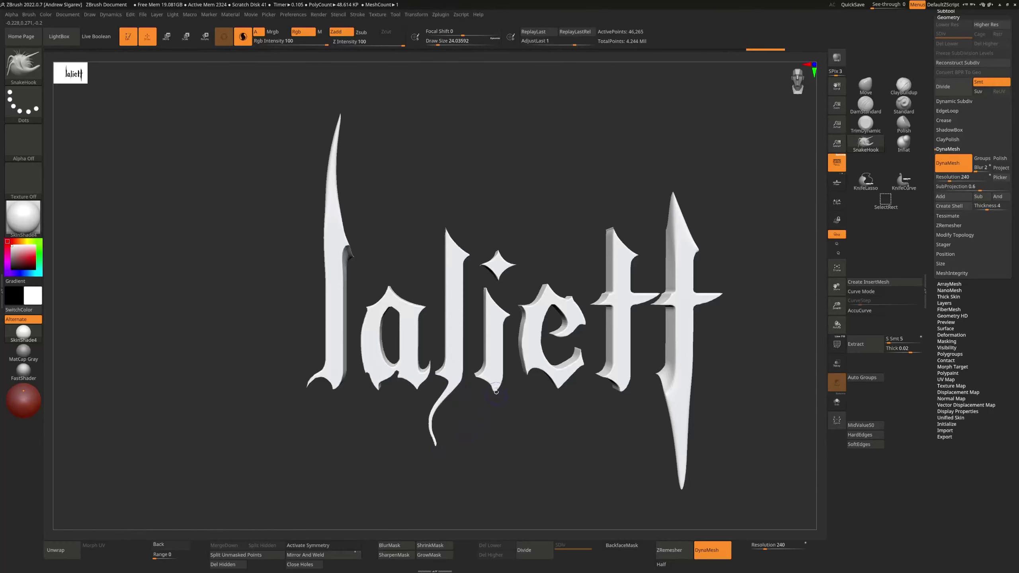
key("ctrl+z")
right_click_drag(512, 416, 531, 380, "ctrl")
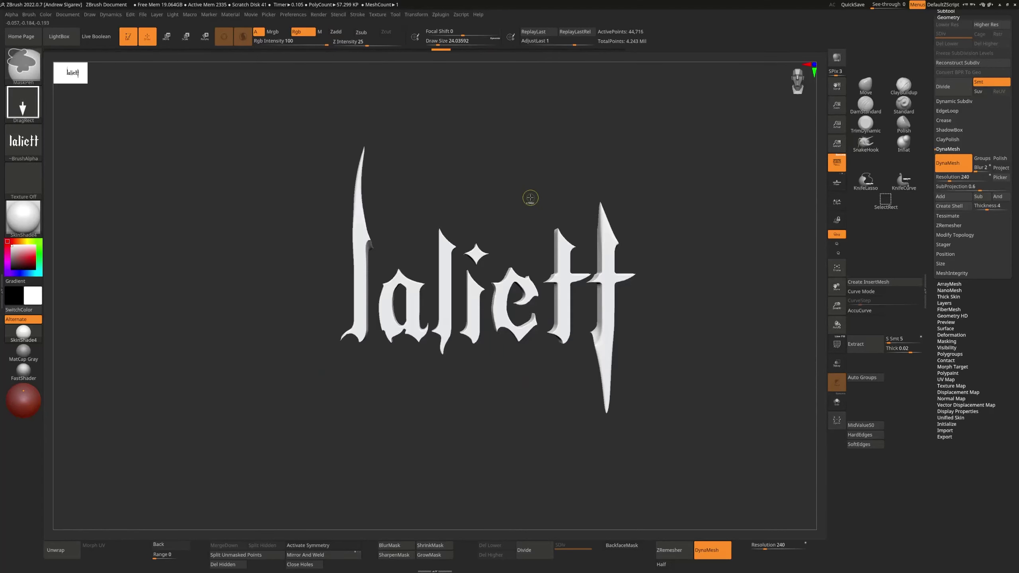
key("ctrl+shift+z")
key("ctrl+shift+z")
key("ctrl+z")
right_click_drag(678, 361, 696, 322, "ctrl")
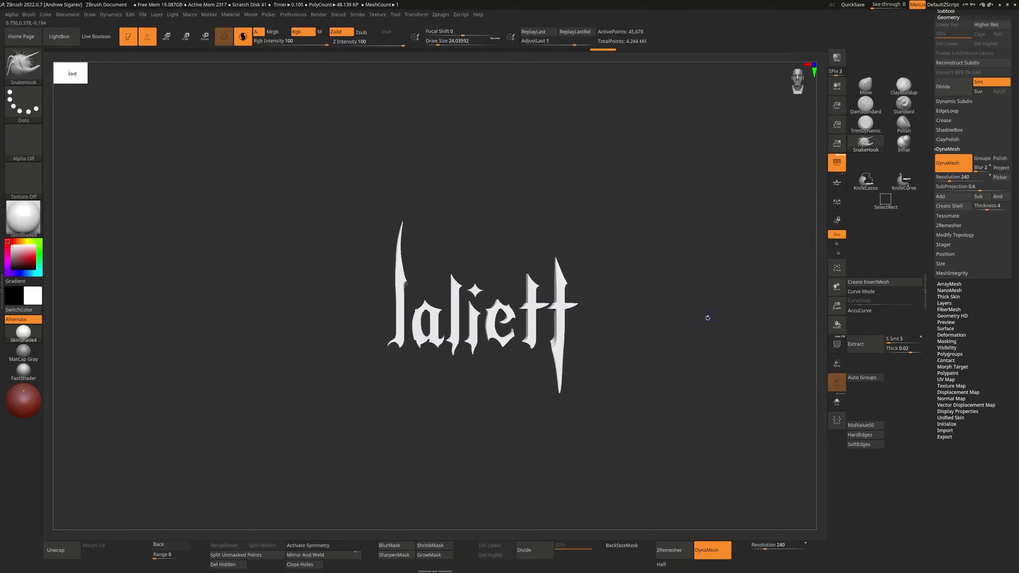
key("f")
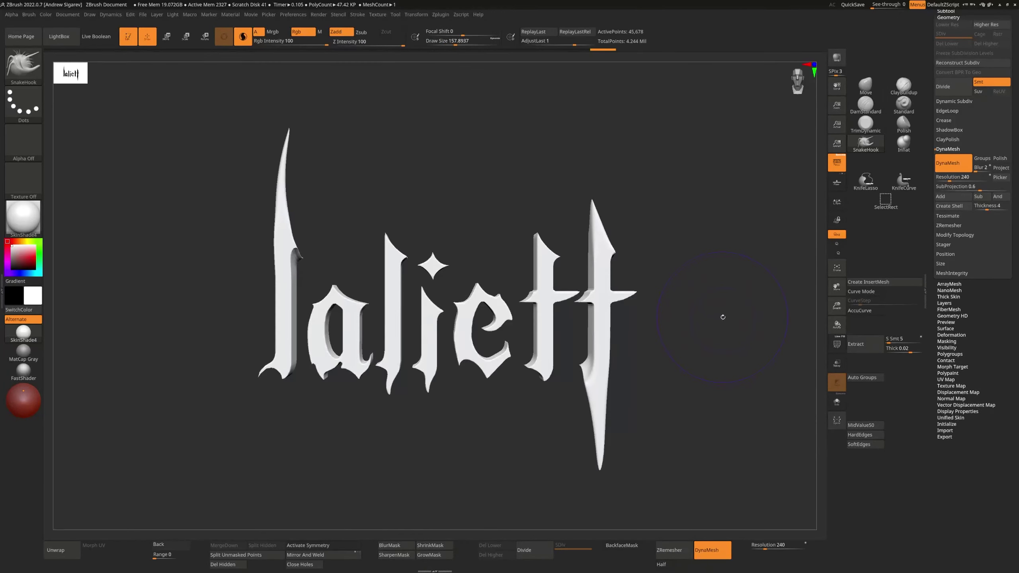
- Bend the stem of the second l into an S-curve with the Move brush, reducing the draw size to about 100
key("b")
key("m")
key("v")
right_click_drag(530, 347, 536, 401)
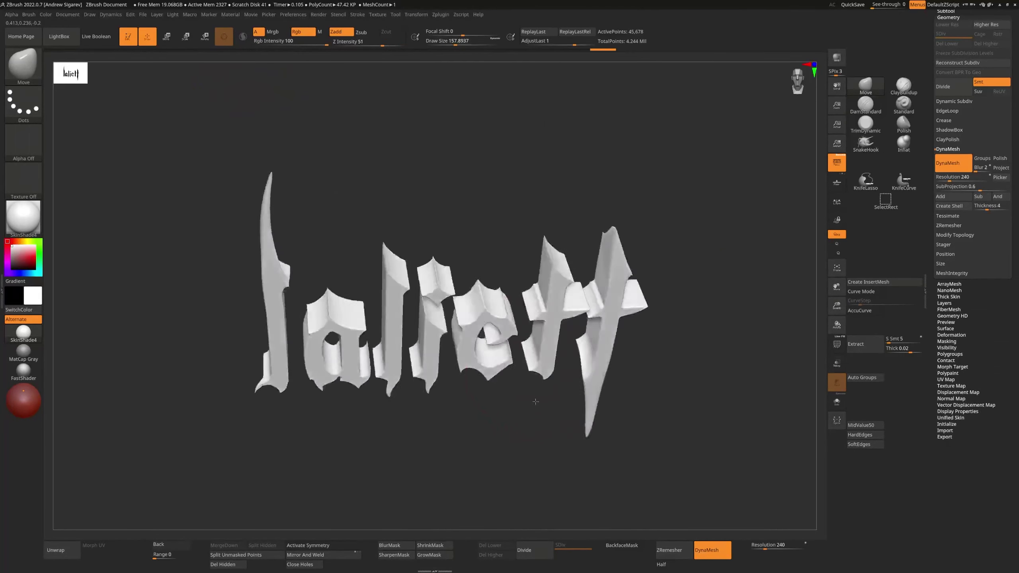
left_click_drag(537, 401, 502, 405, "shift")
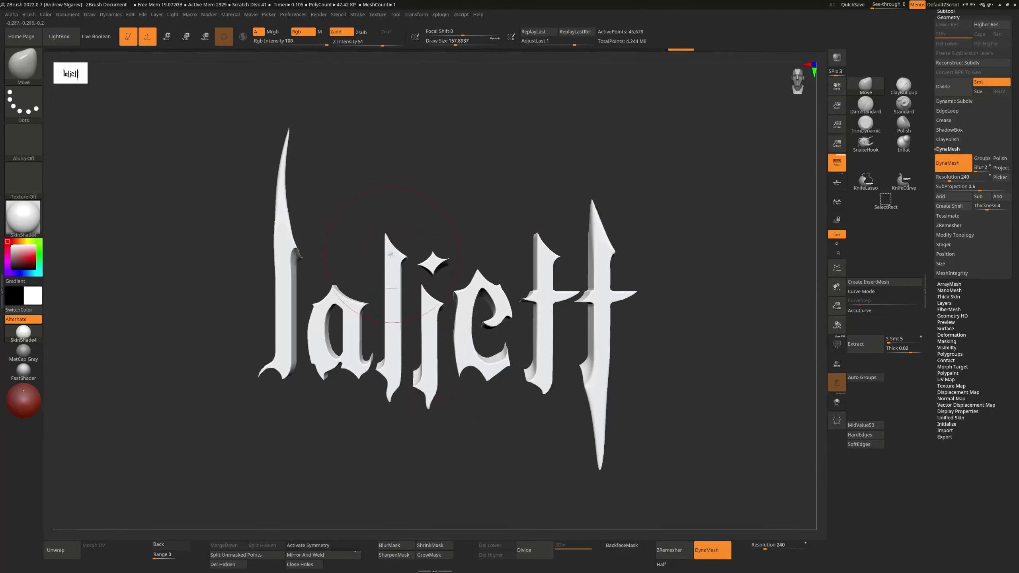
left_click_drag(391, 281, 376, 281)
left_click_drag(390, 250, 400, 245)
key("s")
left_click_drag(414, 268, 407, 268)
left_click_drag(386, 323, 396, 293)
left_click_drag(388, 353, 401, 338)
left_click_drag(386, 284, 380, 284)
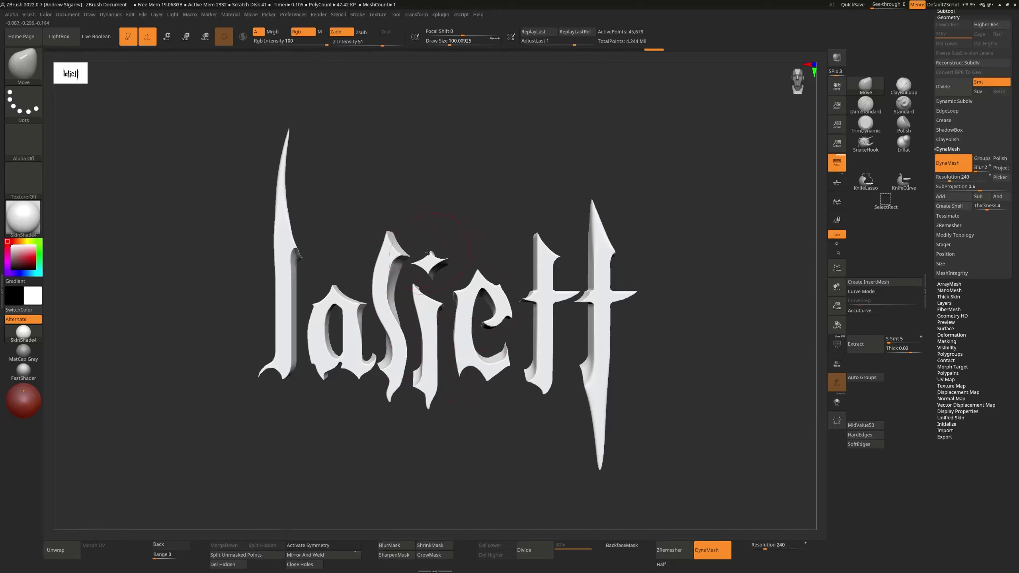
key("ctrl+z")
- Try lowering the i's dot and stretching the top and foot of the e with the Move brush
mouse_move(428, 250)
left_mouse_down()
mouse_move(427, 241)
mouse_move(427, 267)
left_mouse_up()
left_click_drag(477, 281, 478, 260)
left_click_drag(485, 371, 485, 379)
mouse_move(502, 310)
left_mouse_down()
mouse_move(511, 310)
mouse_move(453, 327)
left_mouse_up()
left_click_drag(548, 341, 620, 328)
- Undo the stretching of the e and restore the S-curve of the second l through the undo history
key("ctrl+z")
key("ctrl+z")
key("ctrl+z")
key("ctrl+z")
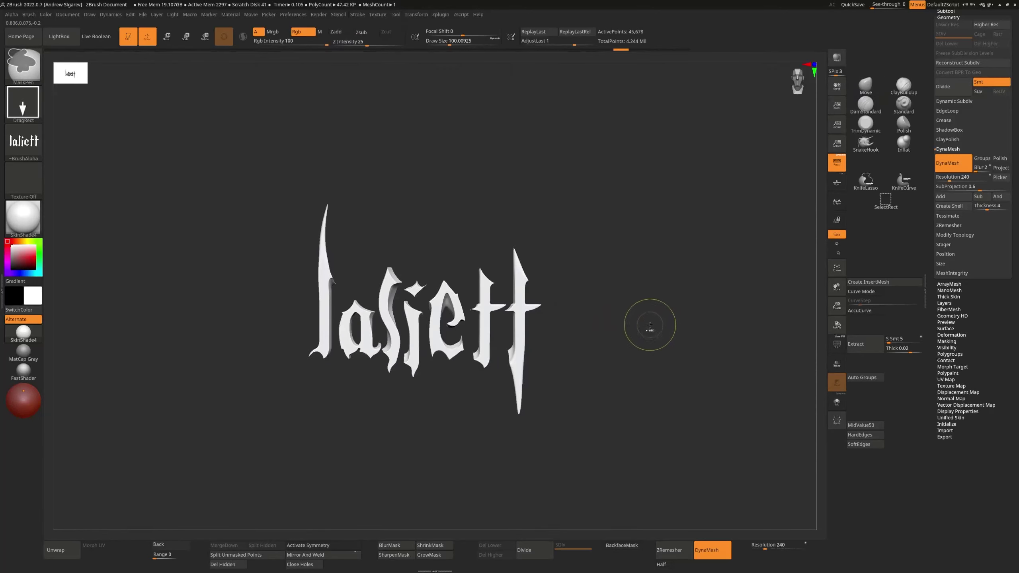
key("ctrl+z")
key("ctrl+z")
key("ctrl+z")
key("ctrl+z")
key("ctrl+z")
key("ctrl+z")
key("ctrl+z")
key("ctrl+z")
key("ctrl+z")
key("ctrl+z")
key("ctrl+z")
key("ctrl+z")
key("ctrl+z")
key("ctrl+z")
right_click_drag(667, 331, 670, 346, "ctrl")
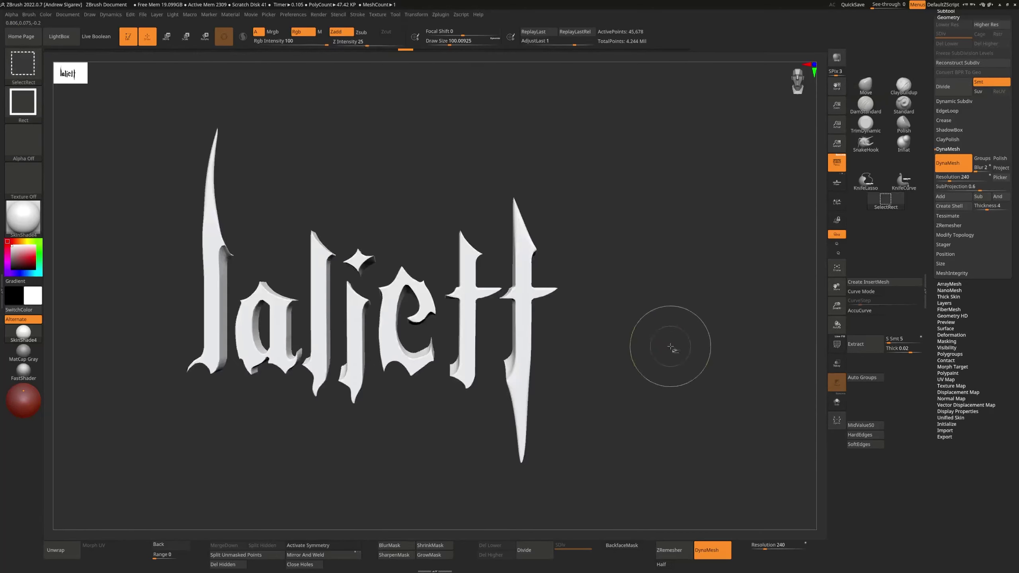
key("ctrl+shift+z")
key("ctrl+shift+z")
key("ctrl+shift+z")
key("ctrl+shift+z")
key("ctrl+shift+z")
- Bend the lower stem of the first t into a slight curve with the Move brush
left_click_drag(465, 350, 472, 351)
key("ctrl+shift+z")
key("ctrl+shift+z")
key("ctrl+shift+z")
key("ctrl+shift+z")
key("ctrl+shift+z")
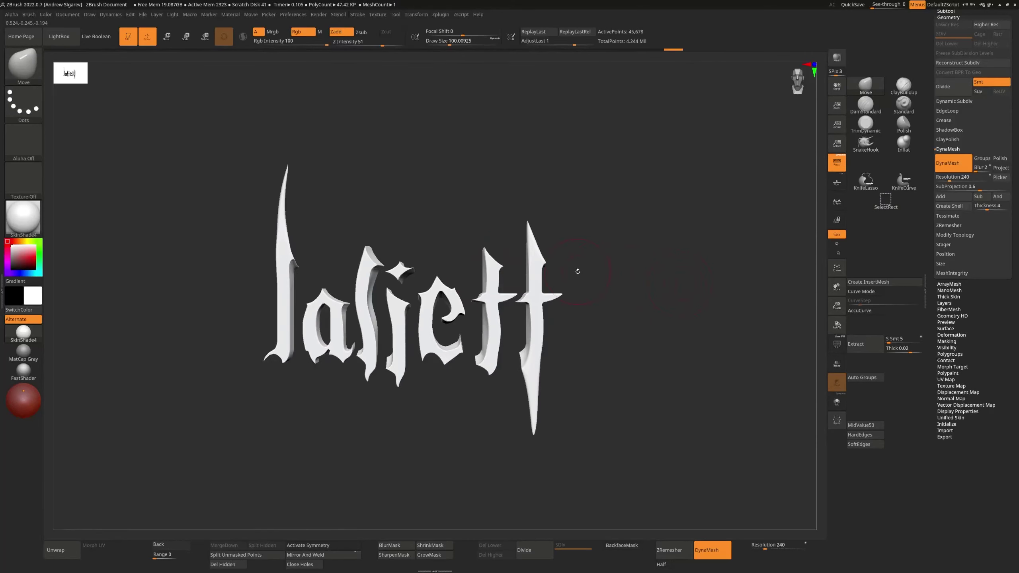
- Bend the tall stem of the first l into a wavy curve with the Move brush at a draw size of about 72
key("ctrl+shift+z")
key("ctrl+shift+z")
key("ctrl+shift+z")
key("ctrl+shift+z")
key("ctrl+shift+z")
key("ctrl+shift+z")
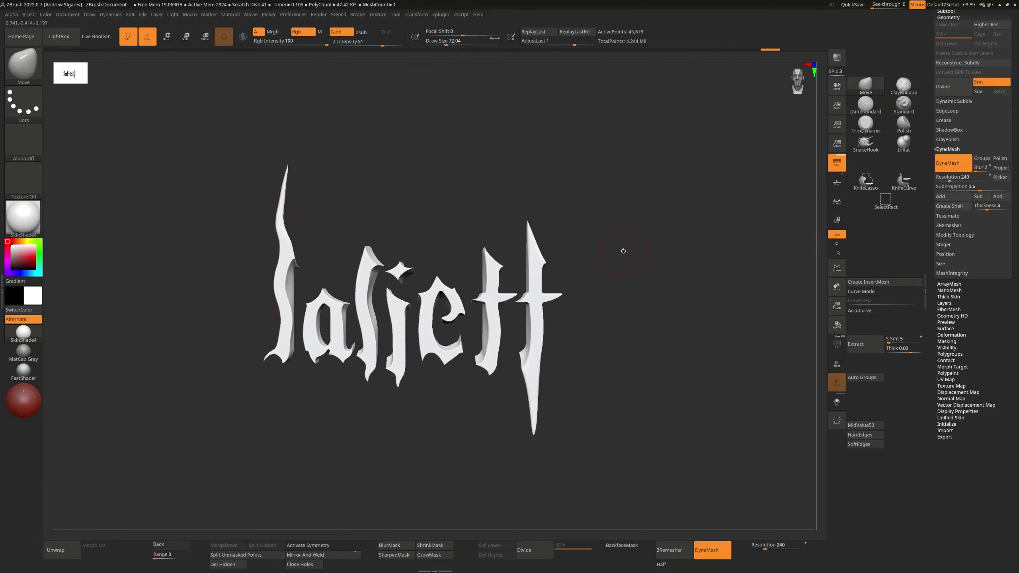
- Bend the stem of the last t below its crossbar into a wavy spike with the Move brush
key("ctrl+z")
key("ctrl+z")
key("ctrl+z")
key("ctrl+z")
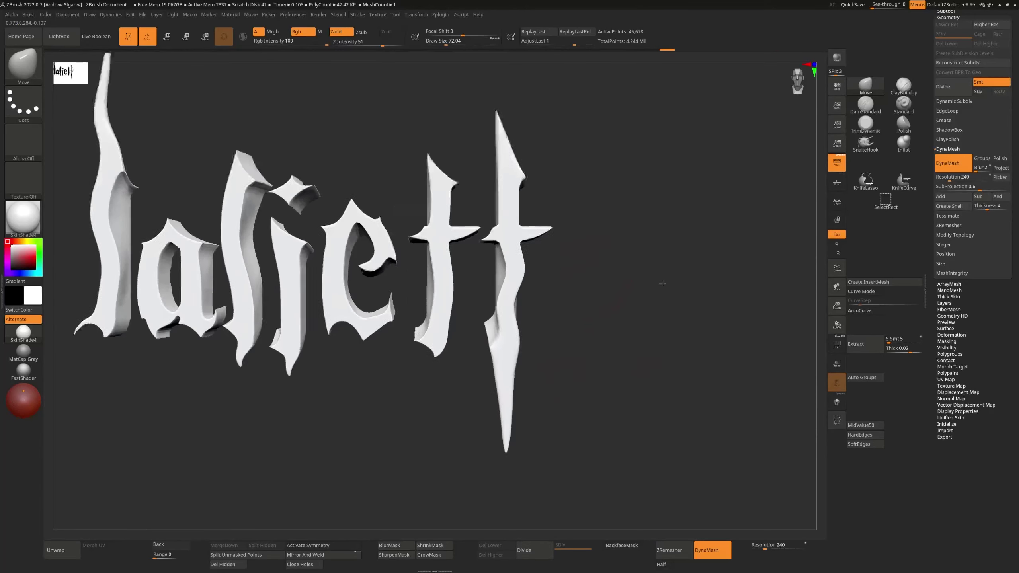
mouse_move(691, 291)
left_mouse_down()
mouse_move(732, 273)
mouse_move(762, 228)
mouse_move(745, 224)
left_mouse_up()
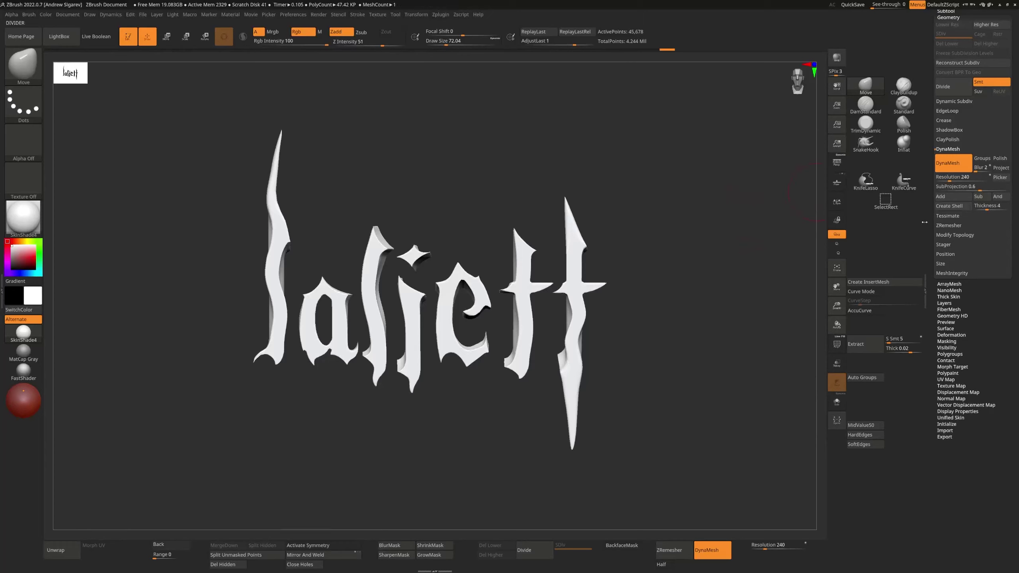
- Remesh the lettering with ZRemesher at a target polygon count of 5 and inspect its polygon wireframe
left_click(941, 226)
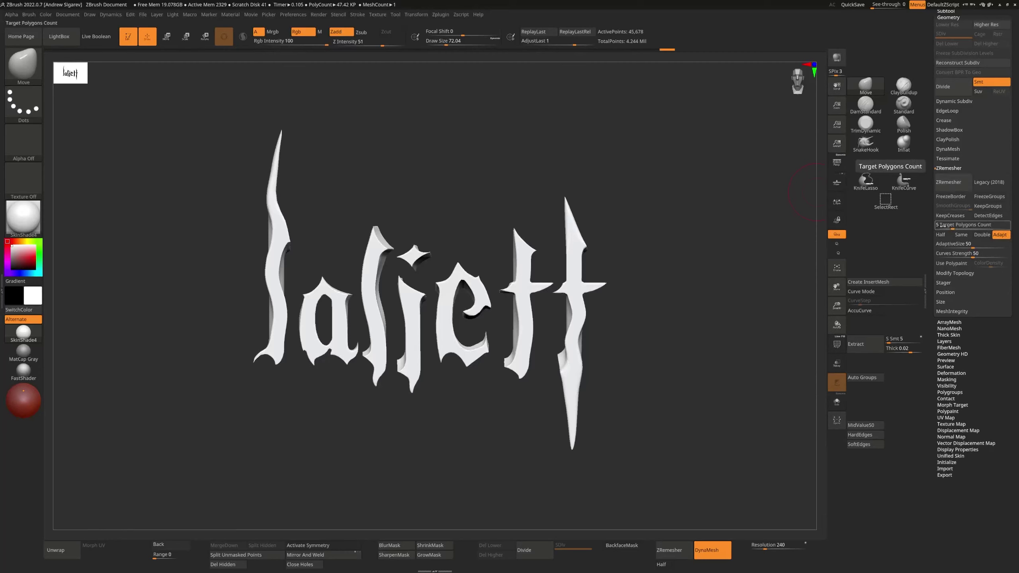
left_click(949, 182)
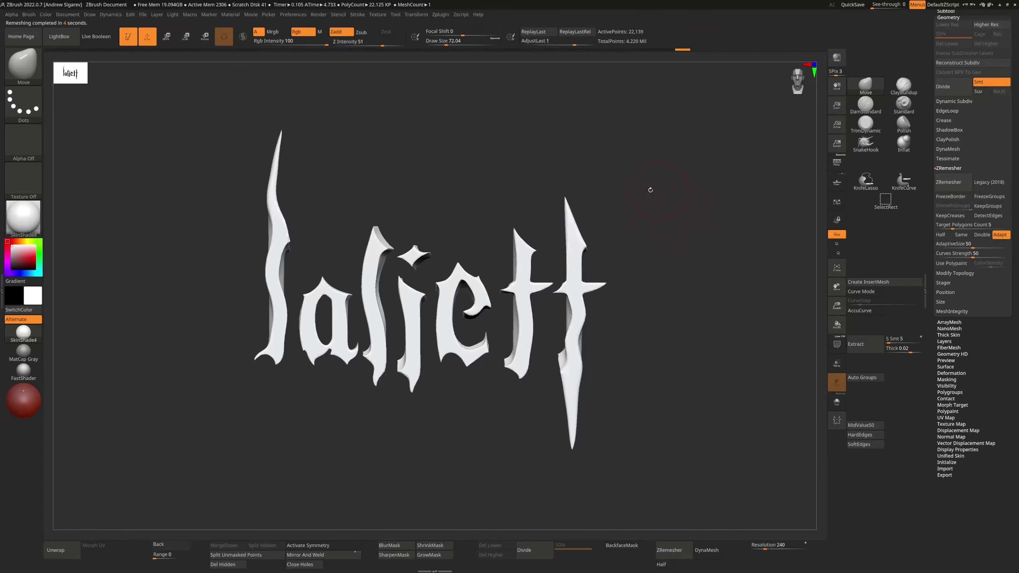
key("shift+f")
key("shift+f")
right_click_drag(727, 287, 707, 291, "ctrl")
key("shift+f")
key("shift+f")
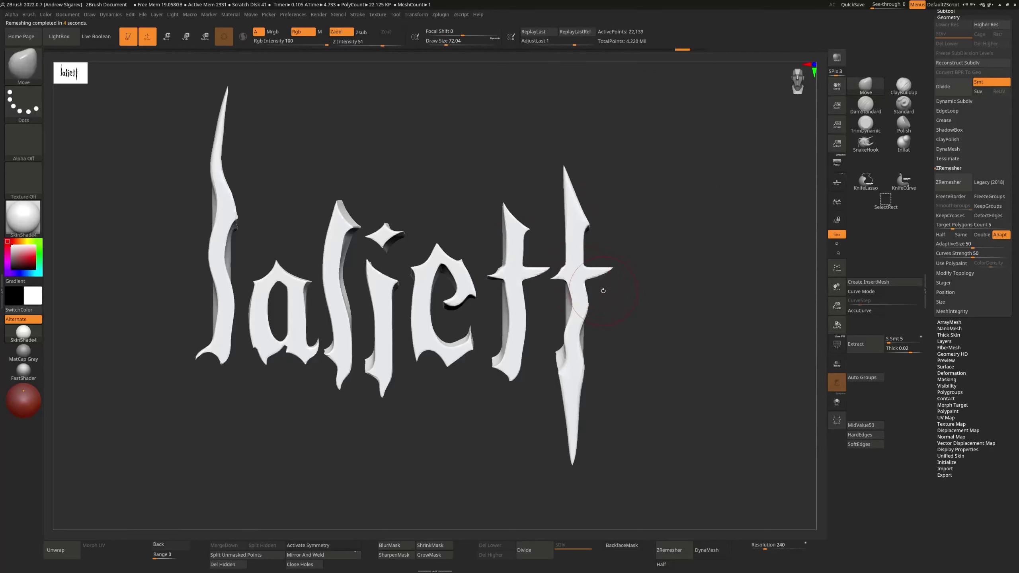
- Bend the letter stems in depth from angled and side views with the Move brush at a draw size of about 138
right_click_drag(694, 311, 730, 330, "ctrl")
left_click_drag(521, 313, 525, 305)
right_click_drag(601, 273, 782, 265)
left_click_drag(523, 307, 511, 300)
right_click_drag(702, 283, 604, 283)
left_click_drag(604, 283, 673, 284, "shift")
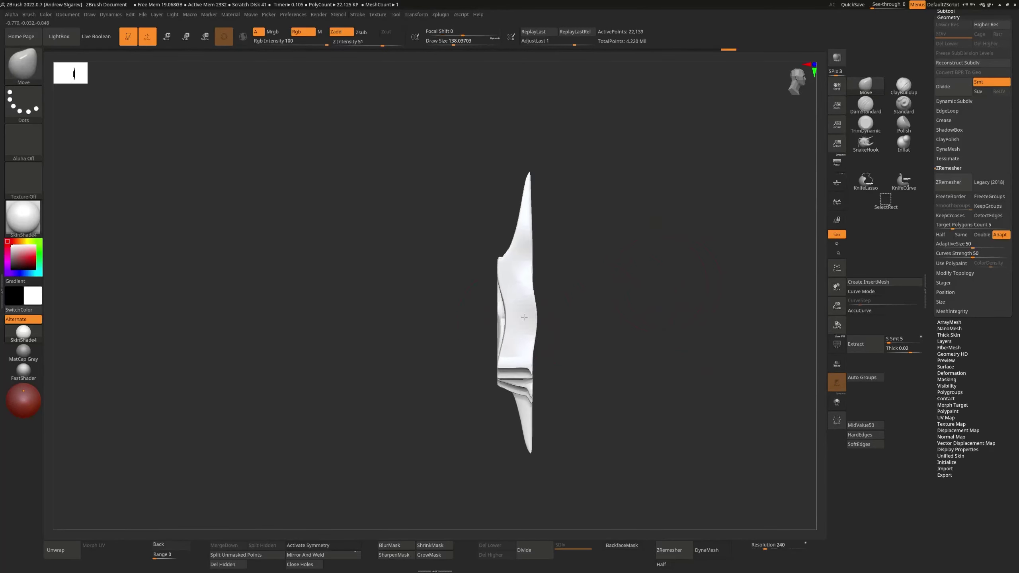
right_click_drag(525, 302, 451, 321)
left_click_drag(448, 325, 433, 330)
right_click_drag(477, 313, 555, 299, "shift")
left_click_drag(546, 295, 706, 277)
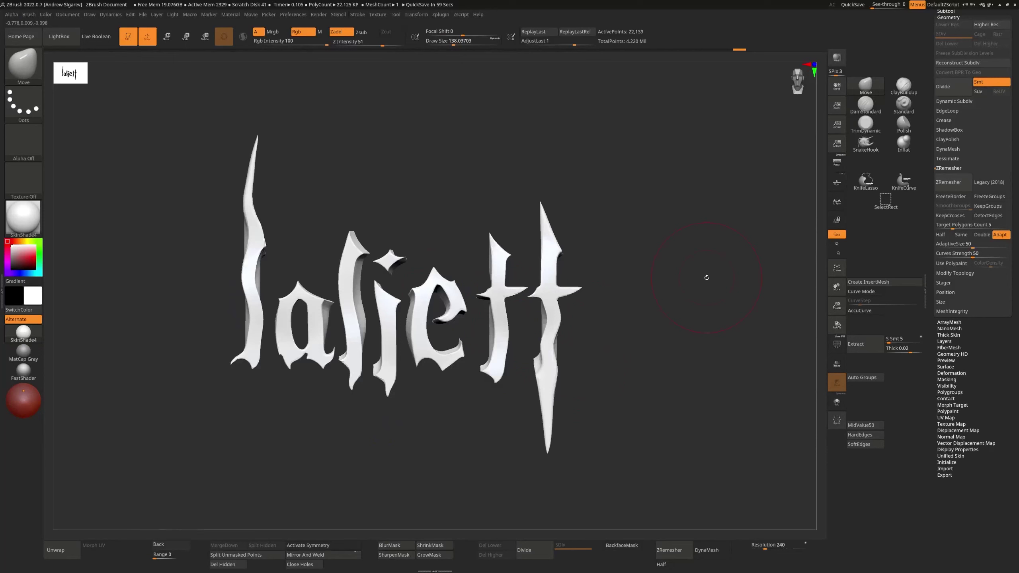
- Switch to Blender and import the lettering model as a Wavefront OBJ (legacy) file
scroll(971, 161, "up", 5)
mouse_move(954, 113)
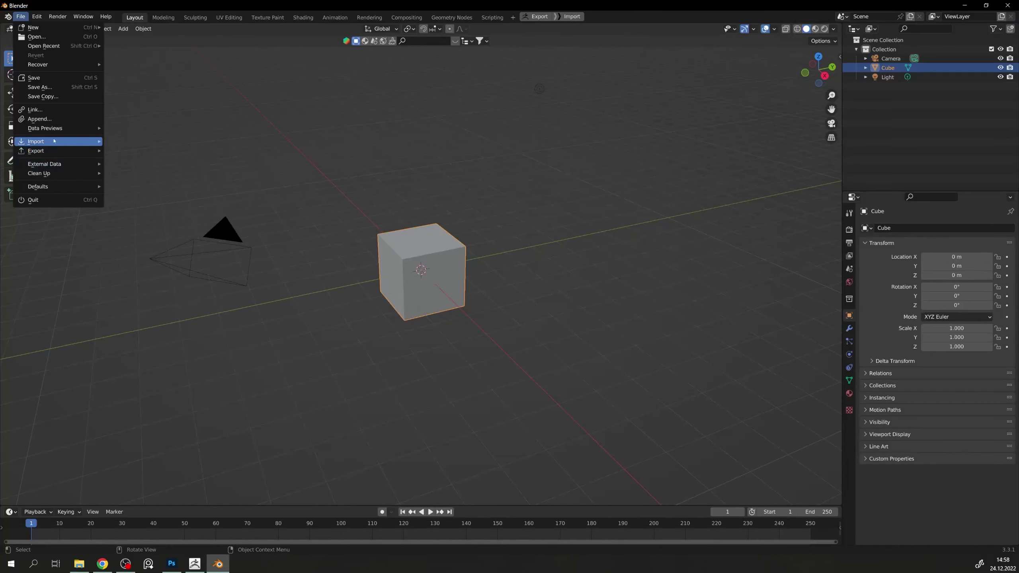
mouse_move(61, 142)
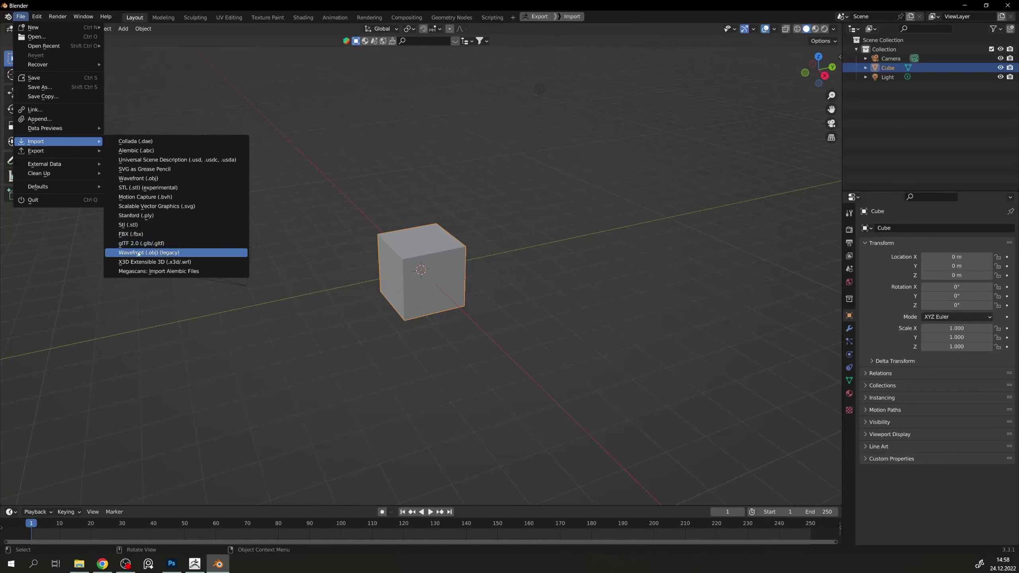
left_click(135, 253)
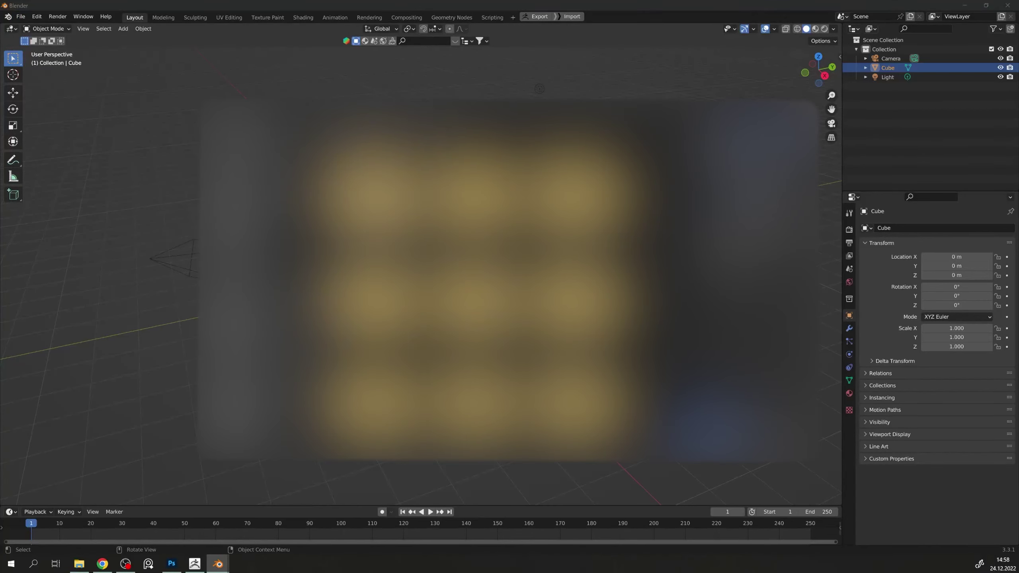
double_click(377, 197)
double_click(376, 196)
- Delete the default cube from the scene around the imported lettering
middle_click_drag(438, 288, 482, 289)
left_click(415, 279)
key("Delete")
scroll(415, 279, "up", 6)
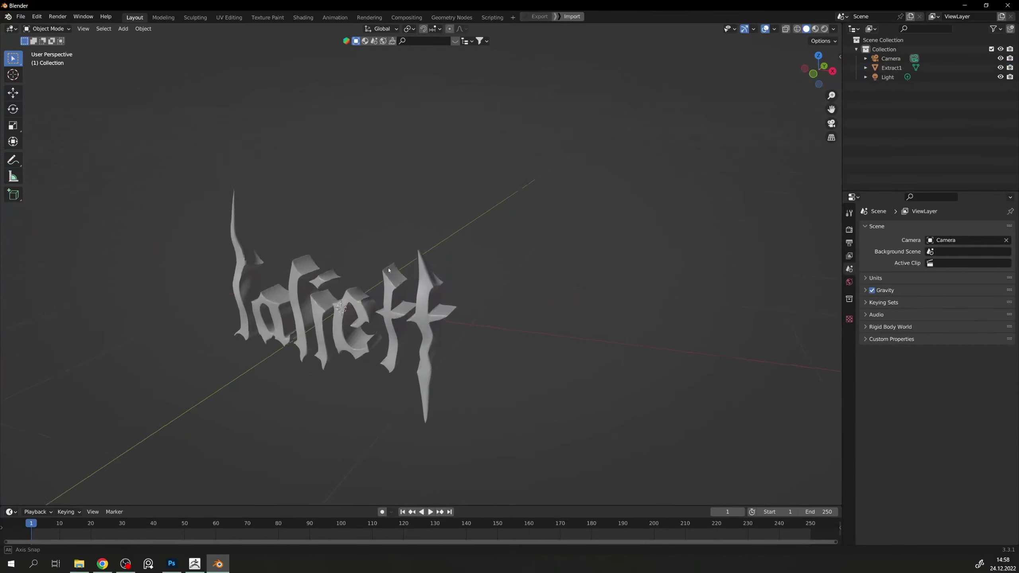
- Apply smooth shading to the imported lettering object
middle_click_drag(417, 281, 471, 250, "shift")
left_click(442, 278)
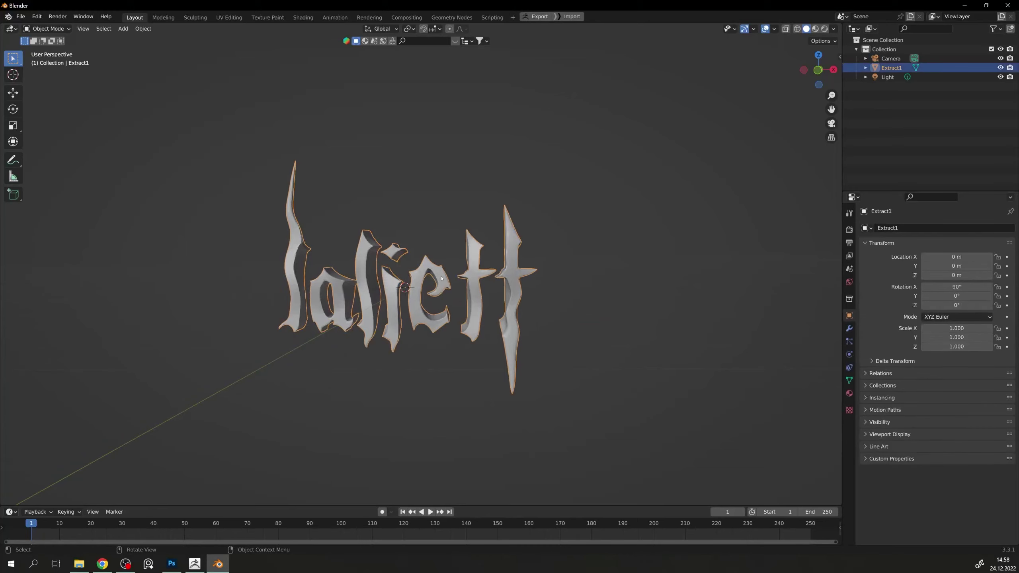
right_click(441, 277)
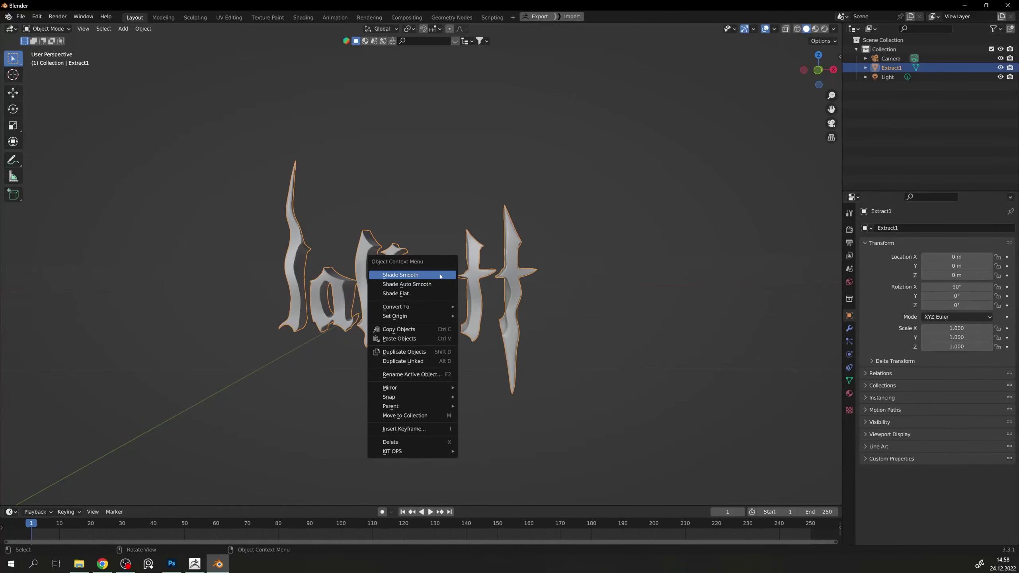
left_click(394, 276)
scroll(628, 305, "up", 2)
- Add a Subdivision Surface modifier to the lettering object
left_click(849, 328)
left_click(937, 228)
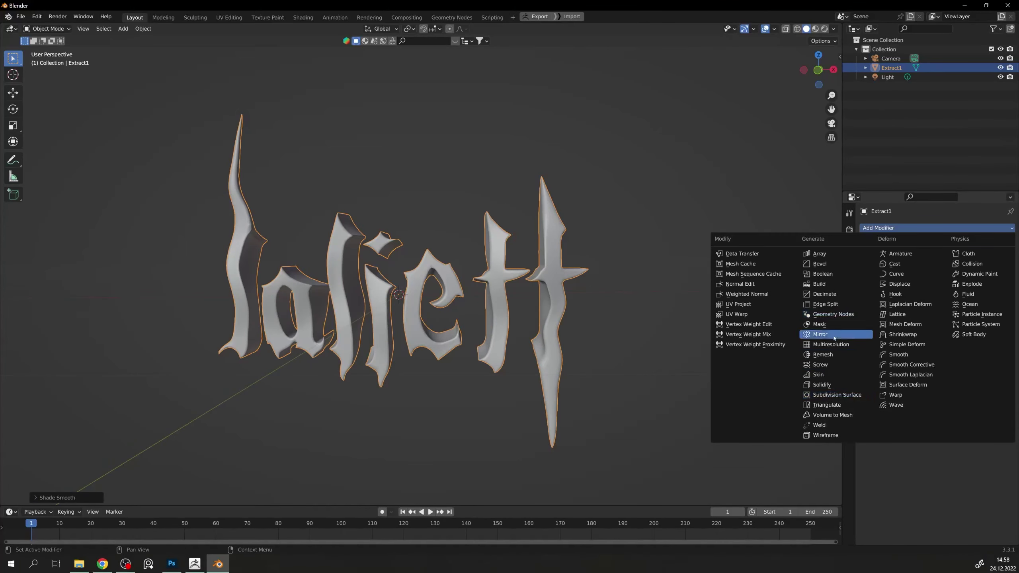
left_click(841, 395)
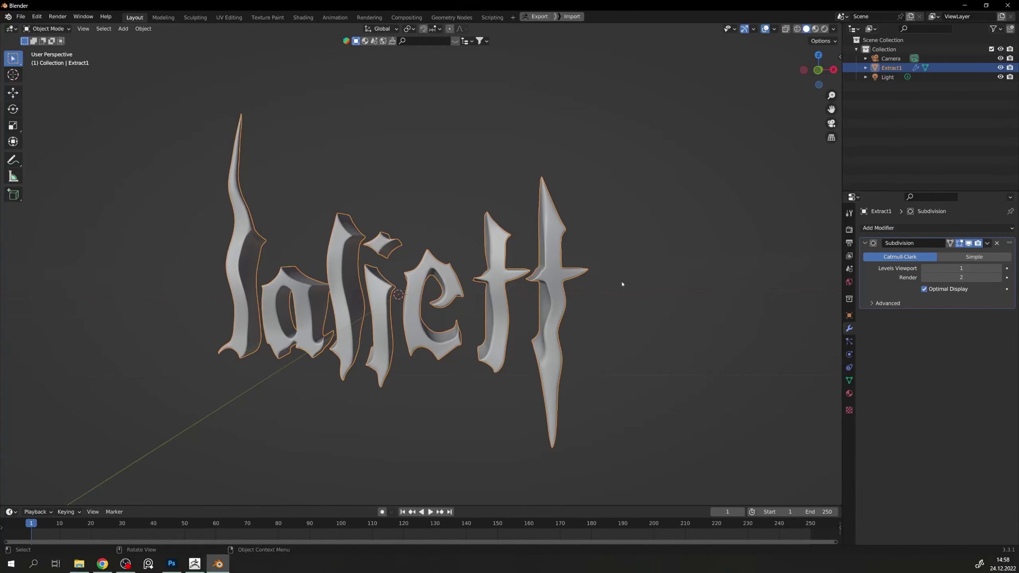